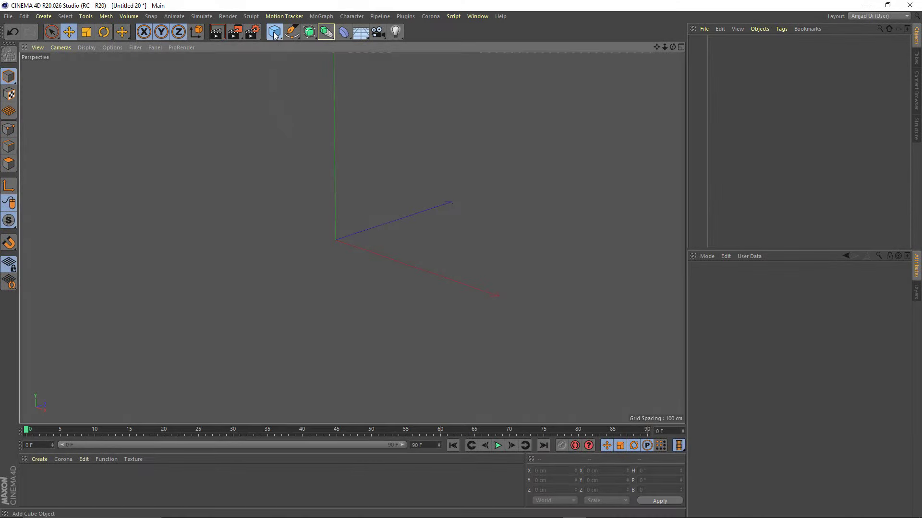
# Add a cube, flatten it to a roughly 197 × 32 × 184 cm slab, and make it editable
pyautogui.moveTo(274, 32); pyautogui.dragTo(354, 42)
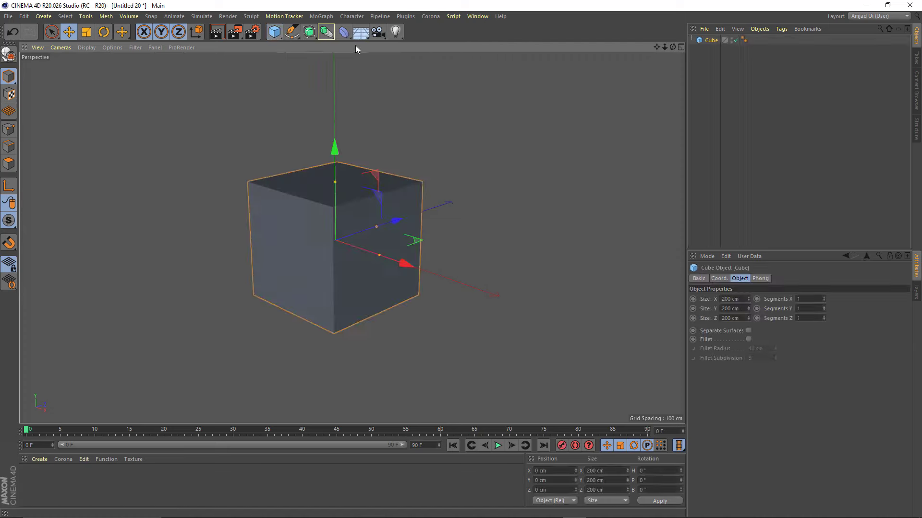
pyautogui.click(86, 47)
pyautogui.click(94, 72)
pyautogui.moveTo(345, 202)
pyautogui.keyDown('alt'); pyautogui.mouseDown()
pyautogui.moveTo(344, 253)
pyautogui.moveTo(329, 134)
pyautogui.moveTo(326, 210)
pyautogui.mouseUp(); pyautogui.keyUp('alt')
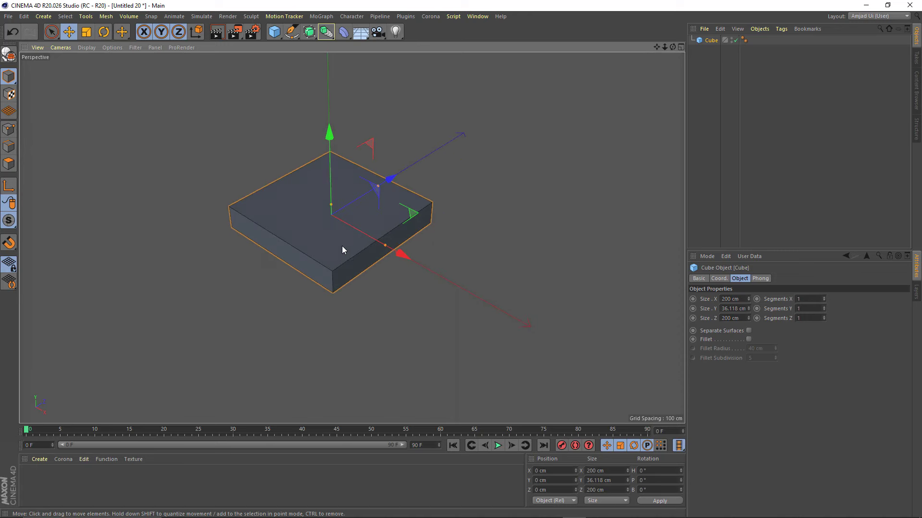
pyautogui.moveTo(377, 194); pyautogui.dragTo(376, 192)
pyautogui.moveTo(389, 246)
pyautogui.mouseDown()
pyautogui.moveTo(335, 296)
pyautogui.moveTo(336, 218)
pyautogui.moveTo(324, 212)
pyautogui.moveTo(321, 285)
pyautogui.moveTo(396, 273)
pyautogui.moveTo(388, 271)
pyautogui.mouseUp()
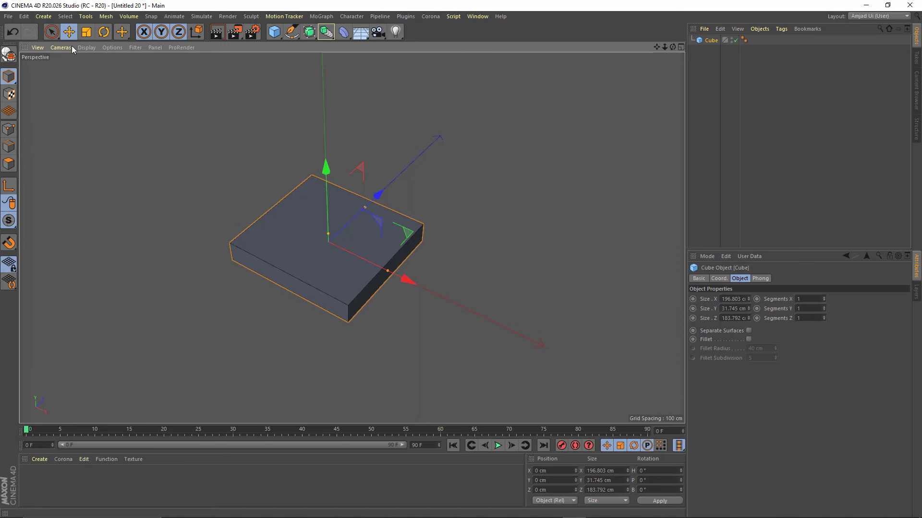
pyautogui.click(9, 54)
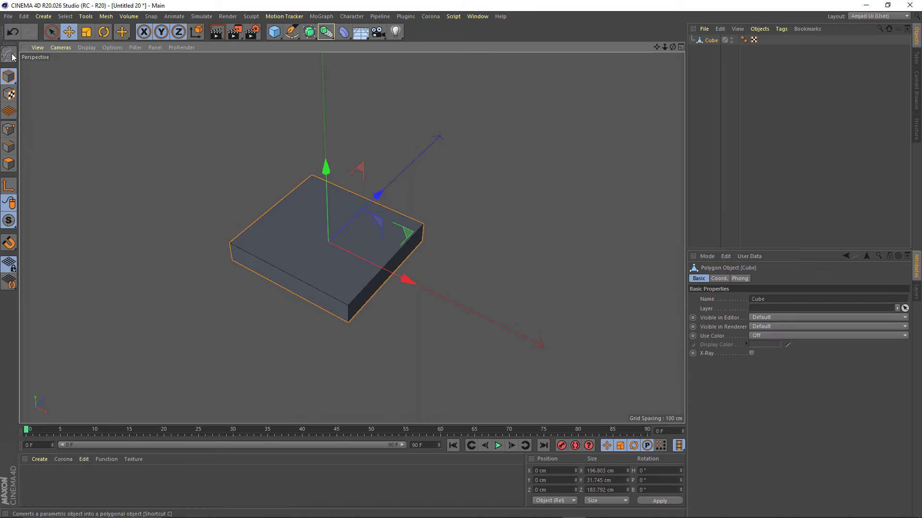
# Select the slab's left end face, raise it, and tilt it about 40 degrees
pyautogui.click(9, 164)
pyautogui.moveTo(298, 261)
pyautogui.keyDown('alt'); pyautogui.mouseDown()
pyautogui.moveTo(344, 272)
pyautogui.moveTo(315, 281)
pyautogui.moveTo(234, 231)
pyautogui.moveTo(175, 257)
pyautogui.mouseUp(); pyautogui.keyUp('alt')
pyautogui.click(282, 260)
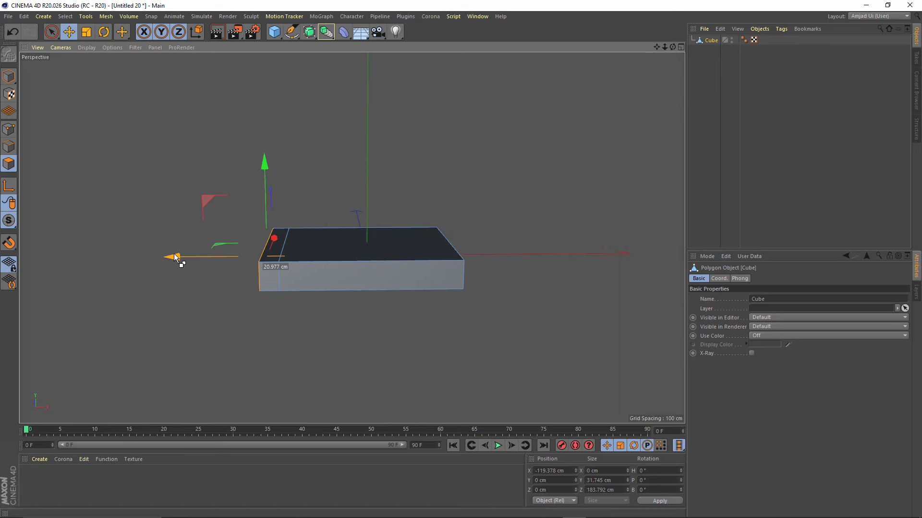
pyautogui.moveTo(266, 166); pyautogui.dragTo(266, 153)
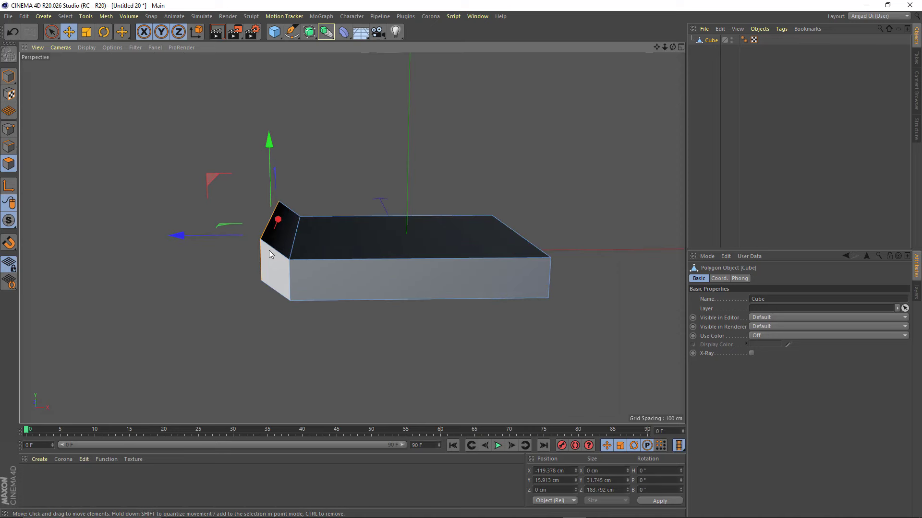
pyautogui.press('r')
pyautogui.keyDown('alt'); pyautogui.moveTo(289, 240); pyautogui.dragTo(308, 239); pyautogui.keyUp('alt')
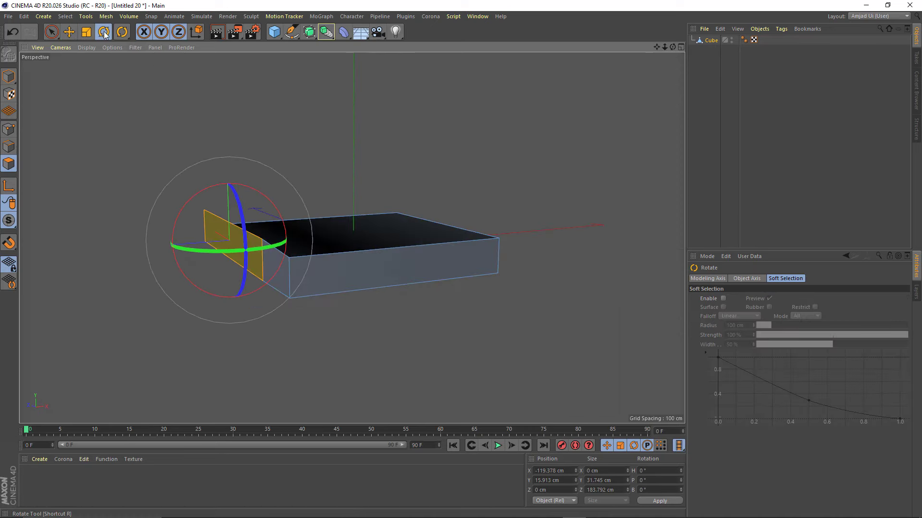
pyautogui.keyDown('alt'); pyautogui.moveTo(243, 188); pyautogui.dragTo(353, 237); pyautogui.keyUp('alt')
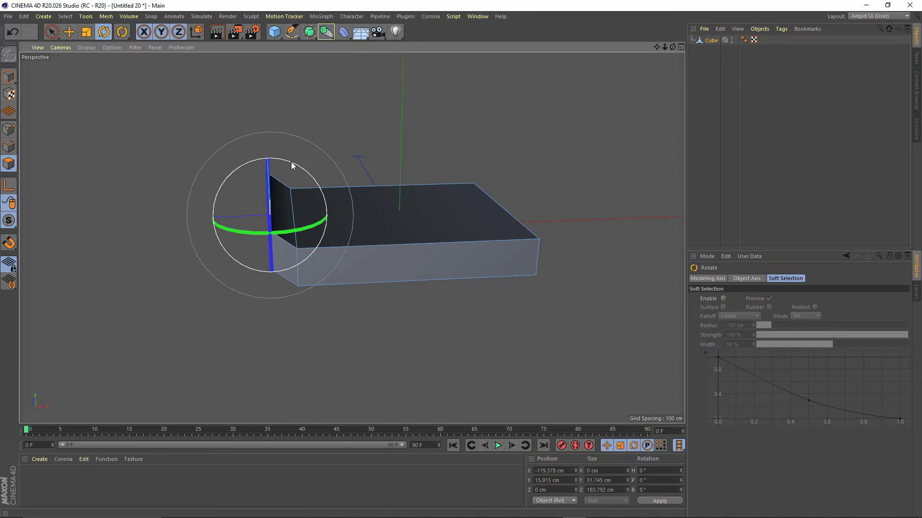
pyautogui.moveTo(291, 163); pyautogui.dragTo(306, 195)
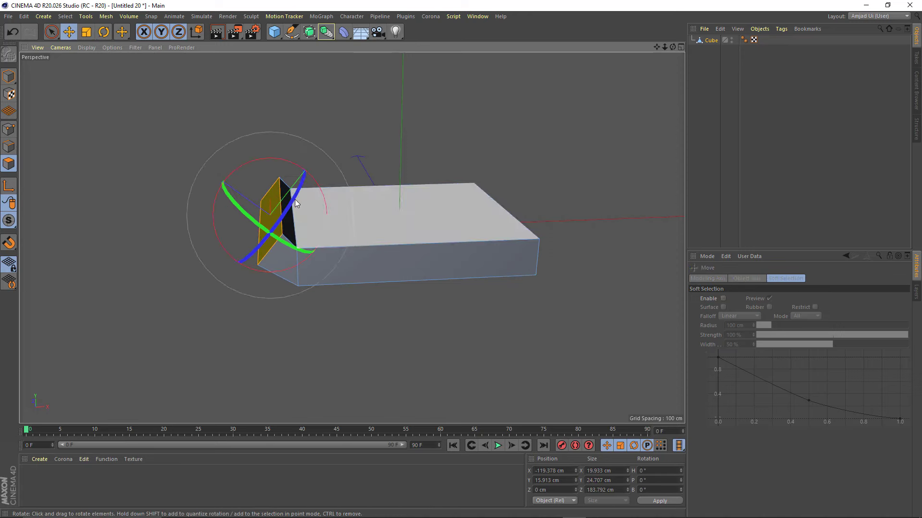
# Push the end face out about 24 cm, tilt it another 33°, and pull it up into a tall backrest
pyautogui.press('e')
pyautogui.moveTo(211, 179); pyautogui.dragTo(195, 160)
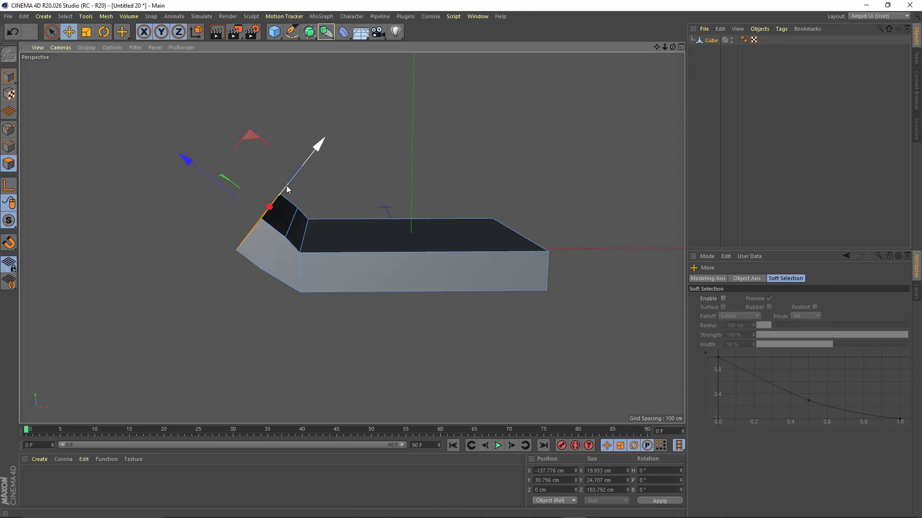
pyautogui.press('r')
pyautogui.moveTo(295, 160); pyautogui.dragTo(301, 200)
pyautogui.press('e')
pyautogui.keyDown('alt'); pyautogui.moveTo(271, 207); pyautogui.dragTo(277, 229, button='middle'); pyautogui.keyUp('alt')
pyautogui.scroll(-2, 269, 249)
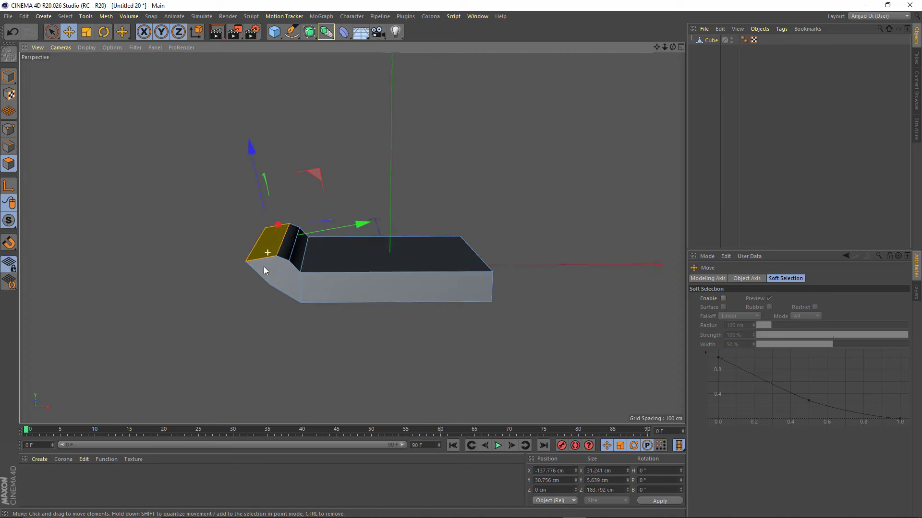
pyautogui.moveTo(266, 253); pyautogui.dragTo(278, 48)
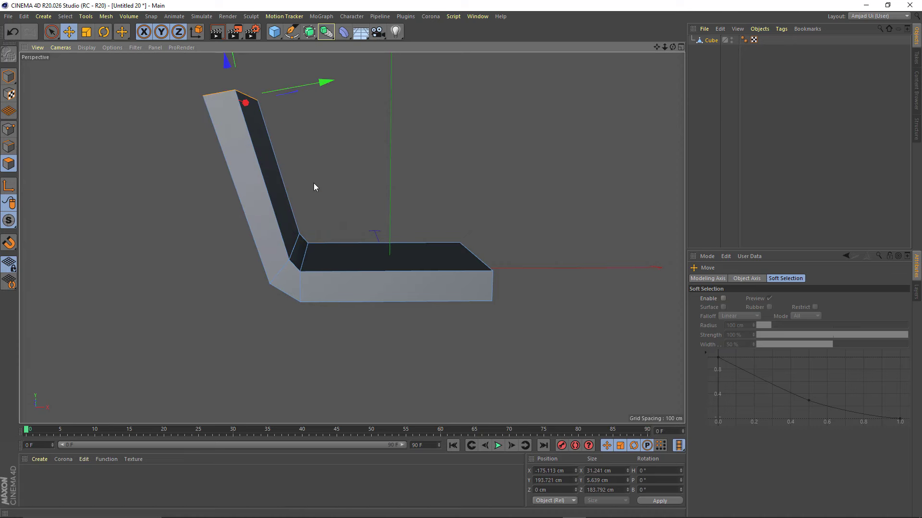
pyautogui.keyDown('alt'); pyautogui.moveTo(282, 241); pyautogui.dragTo(291, 246); pyautogui.keyUp('alt')
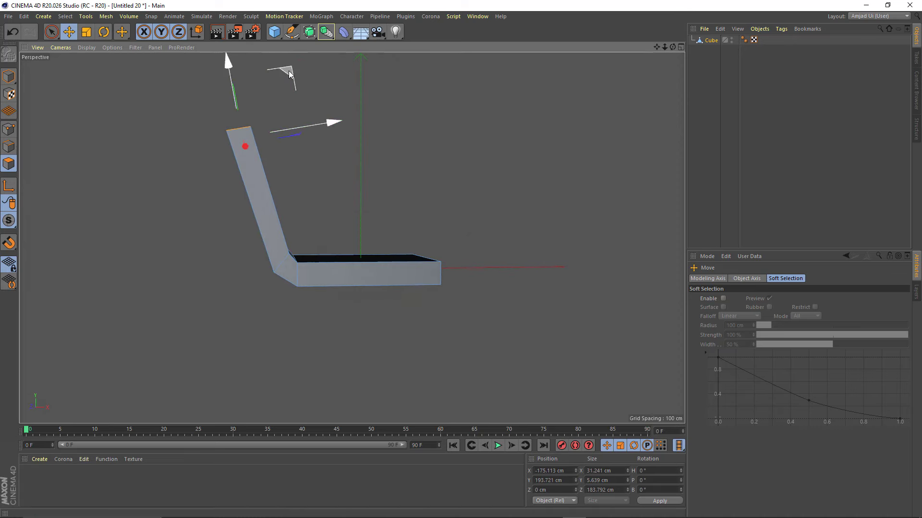
pyautogui.moveTo(244, 147)
pyautogui.mouseDown()
pyautogui.moveTo(246, 169)
pyautogui.moveTo(291, 125)
pyautogui.mouseUp()
pyautogui.press('r')
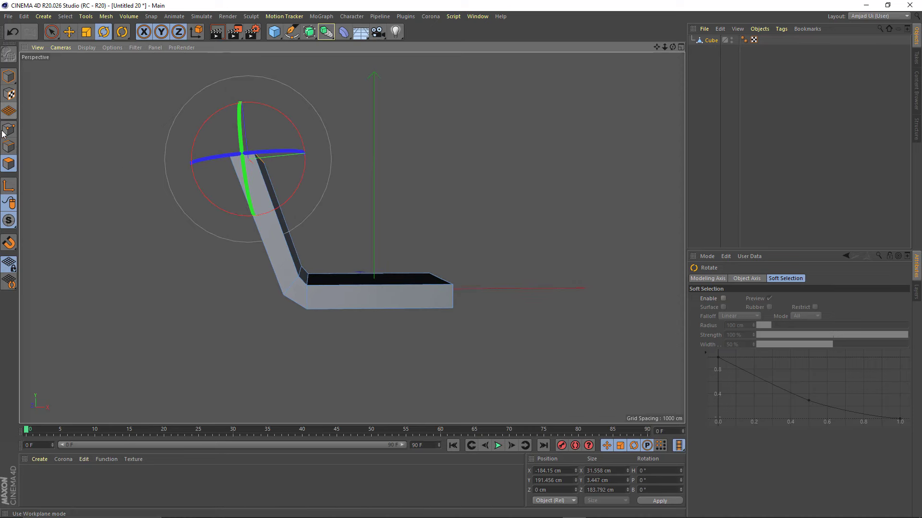
# Select the edge at the seat-backrest bend and shift it slightly up and back
pyautogui.click(9, 146)
pyautogui.moveTo(292, 282)
pyautogui.keyDown('alt'); pyautogui.mouseDown()
pyautogui.moveTo(274, 282)
pyautogui.moveTo(307, 244)
pyautogui.moveTo(299, 264)
pyautogui.moveTo(323, 250)
pyautogui.moveTo(320, 238)
pyautogui.moveTo(306, 264)
pyautogui.mouseUp(); pyautogui.keyUp('alt')
pyautogui.scroll(3, 270, 281)
pyautogui.click(270, 280)
pyautogui.moveTo(300, 304)
pyautogui.keyDown('alt'); pyautogui.mouseDown()
pyautogui.moveTo(243, 313)
pyautogui.moveTo(250, 324)
pyautogui.moveTo(280, 306)
pyautogui.mouseUp(); pyautogui.keyUp('alt')
pyautogui.press('e')
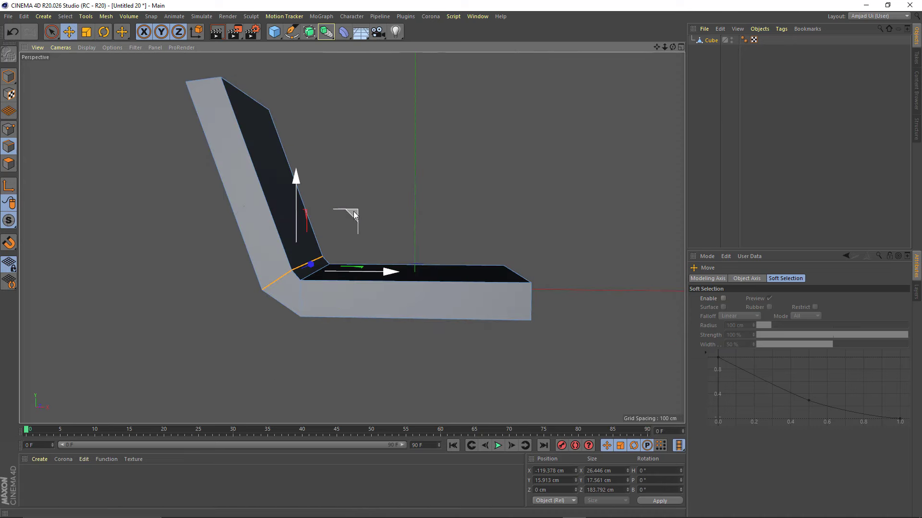
pyautogui.moveTo(352, 212)
pyautogui.mouseDown()
pyautogui.moveTo(339, 220)
pyautogui.moveTo(323, 269)
pyautogui.moveTo(253, 300)
pyautogui.moveTo(360, 206)
pyautogui.moveTo(292, 258)
pyautogui.moveTo(295, 318)
pyautogui.moveTo(453, 199)
pyautogui.moveTo(144, 225)
pyautogui.moveTo(329, 260)
pyautogui.moveTo(321, 265)
pyautogui.moveTo(274, 205)
pyautogui.moveTo(294, 272)
pyautogui.mouseUp()
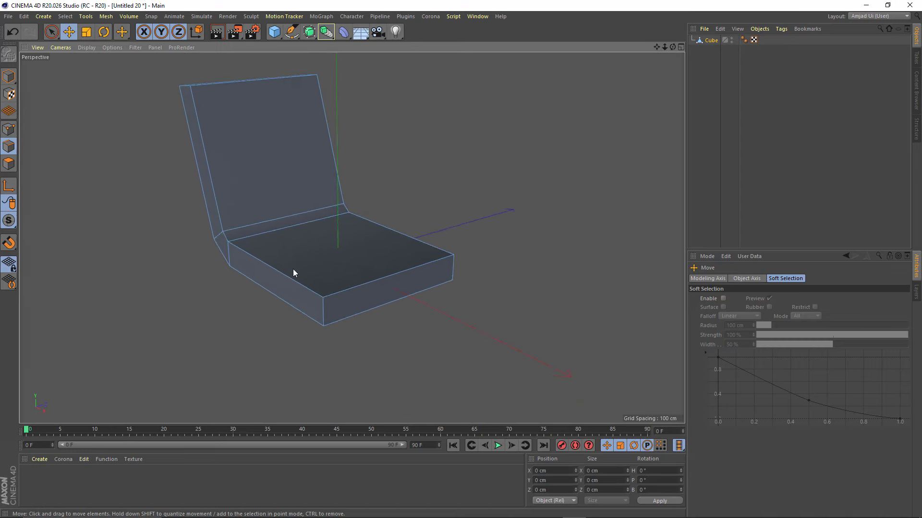
# Add an 11-segment cylinder, shrink its radius to about 20 cm, and rotate it 90° to lie flat
pyautogui.click(276, 34)
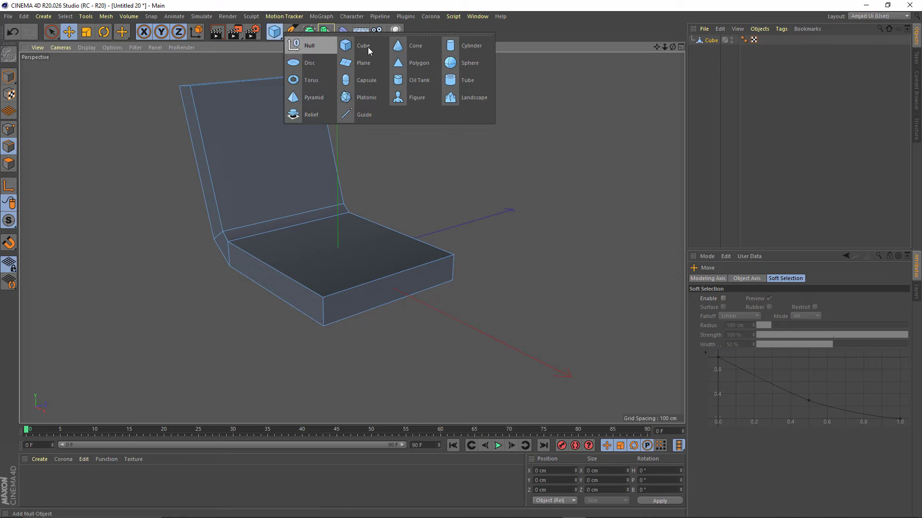
pyautogui.click(463, 48)
pyautogui.keyDown('alt'); pyautogui.moveTo(335, 250); pyautogui.dragTo(333, 254); pyautogui.keyUp('alt')
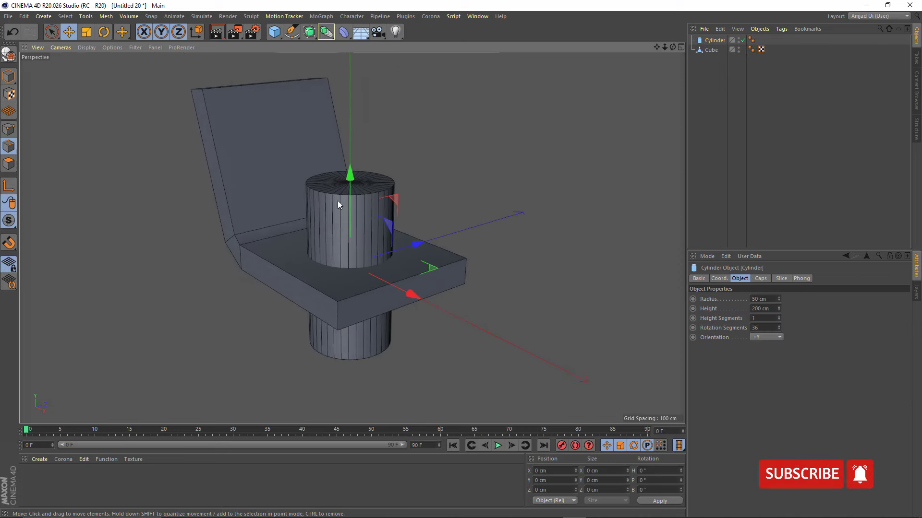
pyautogui.moveTo(779, 332); pyautogui.dragTo(779, 336)
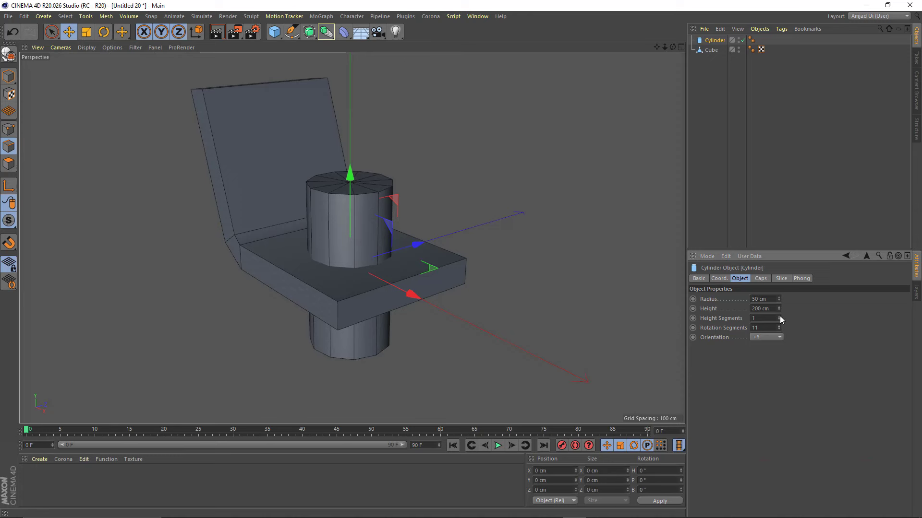
pyautogui.click(8, 76)
pyautogui.keyDown('alt'); pyautogui.moveTo(406, 214); pyautogui.dragTo(359, 187); pyautogui.keyUp('alt')
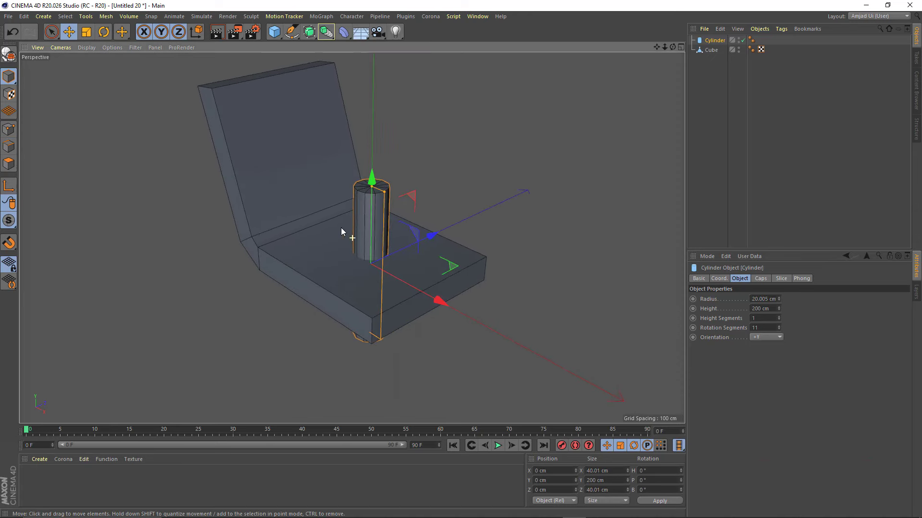
pyautogui.keyDown('alt'); pyautogui.moveTo(359, 187); pyautogui.dragTo(345, 232, button='middle'); pyautogui.keyUp('alt')
pyautogui.press('r')
pyautogui.moveTo(382, 240)
pyautogui.mouseDown()
pyautogui.moveTo(400, 268)
pyautogui.moveTo(300, 286)
pyautogui.moveTo(330, 299)
pyautogui.mouseUp()
# Slim the cylinder to about 27 cm, shorten it, and fillet its caps with 3 segments
pyautogui.press('e')
pyautogui.scroll(3, 321, 267)
pyautogui.moveTo(394, 341)
pyautogui.mouseDown()
pyautogui.moveTo(354, 337)
pyautogui.moveTo(362, 295)
pyautogui.moveTo(298, 370)
pyautogui.moveTo(298, 261)
pyautogui.moveTo(186, 235)
pyautogui.moveTo(410, 238)
pyautogui.moveTo(403, 234)
pyautogui.mouseUp()
pyautogui.click(714, 40)
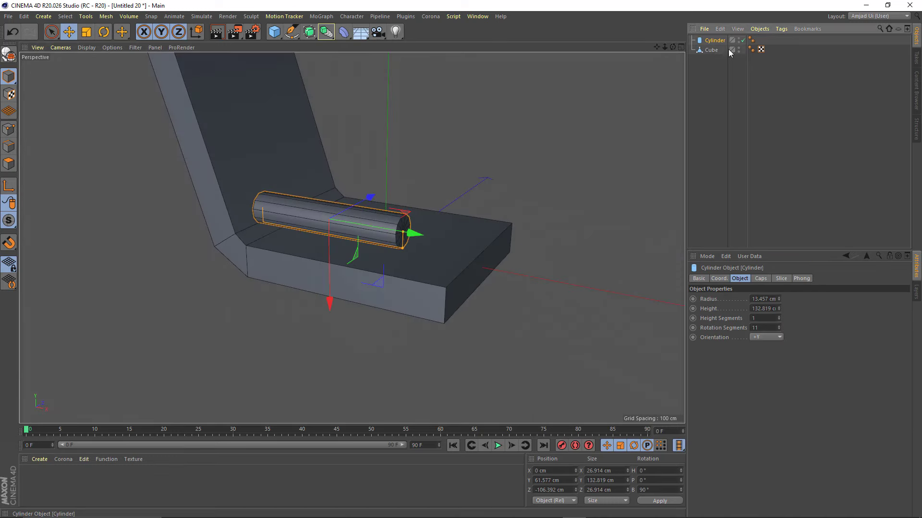
pyautogui.click(761, 279)
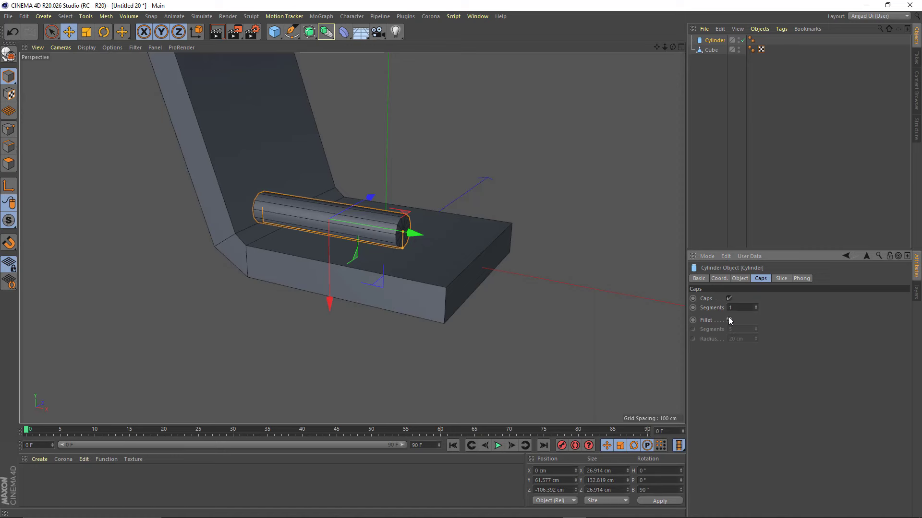
pyautogui.click(729, 320)
pyautogui.scroll(2, 478, 261)
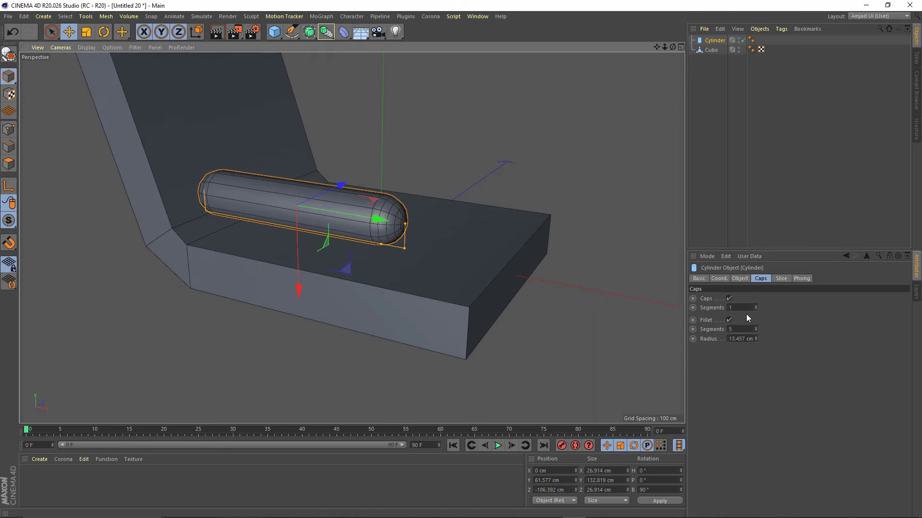
pyautogui.scroll(-2, 746, 328)
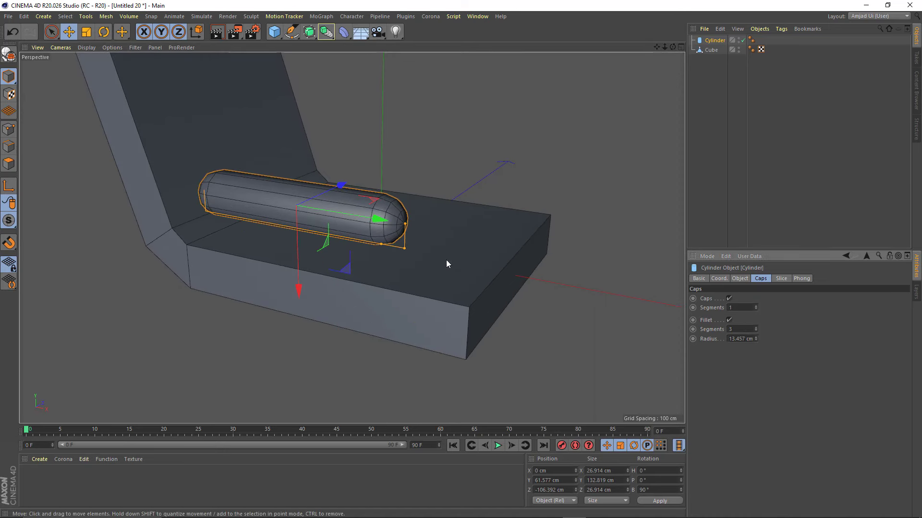
pyautogui.moveTo(384, 231)
pyautogui.keyDown('alt'); pyautogui.mouseDown()
pyautogui.moveTo(384, 250)
pyautogui.moveTo(405, 222)
pyautogui.moveTo(405, 246)
pyautogui.moveTo(397, 235)
pyautogui.moveTo(340, 240)
pyautogui.moveTo(204, 200)
pyautogui.moveTo(259, 215)
pyautogui.moveTo(279, 208)
pyautogui.mouseUp(); pyautogui.keyUp('alt')
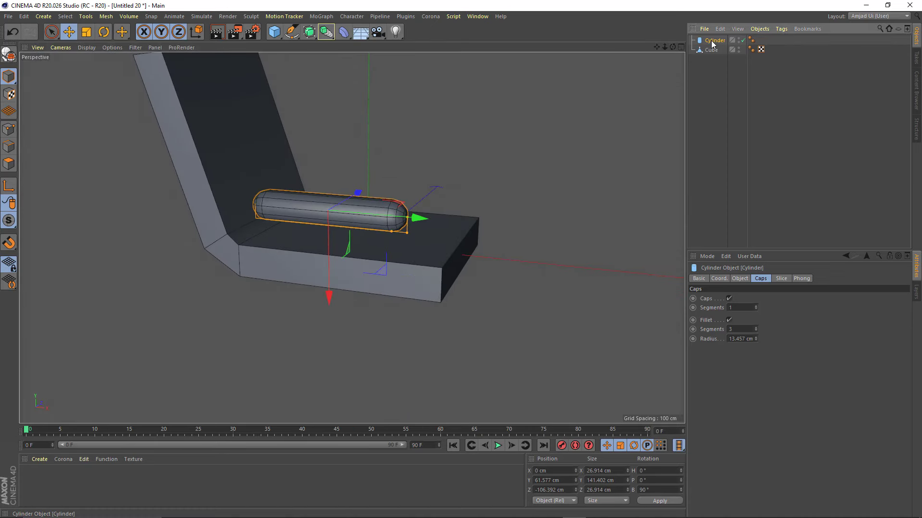
# Duplicate the cylinder as Cylinder.1, set its fillet radius to 10.457 cm, and tilt it below the seat as a leg
pyautogui.keyDown('ctrl'); pyautogui.moveTo(712, 44); pyautogui.dragTo(715, 54); pyautogui.keyUp('ctrl')
pyautogui.moveTo(371, 218)
pyautogui.keyDown('alt'); pyautogui.mouseDown()
pyautogui.moveTo(408, 261)
pyautogui.moveTo(392, 252)
pyautogui.mouseUp(); pyautogui.keyUp('alt')
pyautogui.click(756, 340)
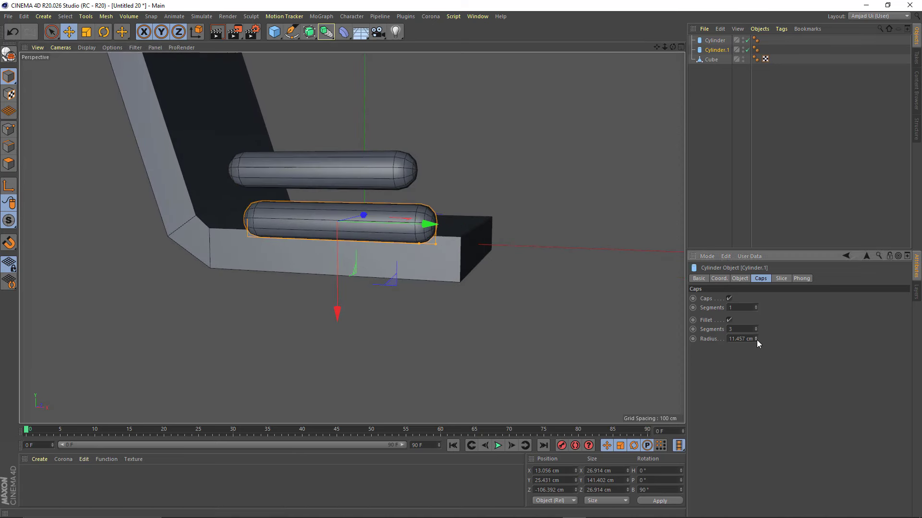
pyautogui.moveTo(445, 232)
pyautogui.keyDown('alt'); pyautogui.mouseDown()
pyautogui.moveTo(405, 249)
pyautogui.moveTo(436, 244)
pyautogui.mouseUp(); pyautogui.keyUp('alt')
pyautogui.press('r')
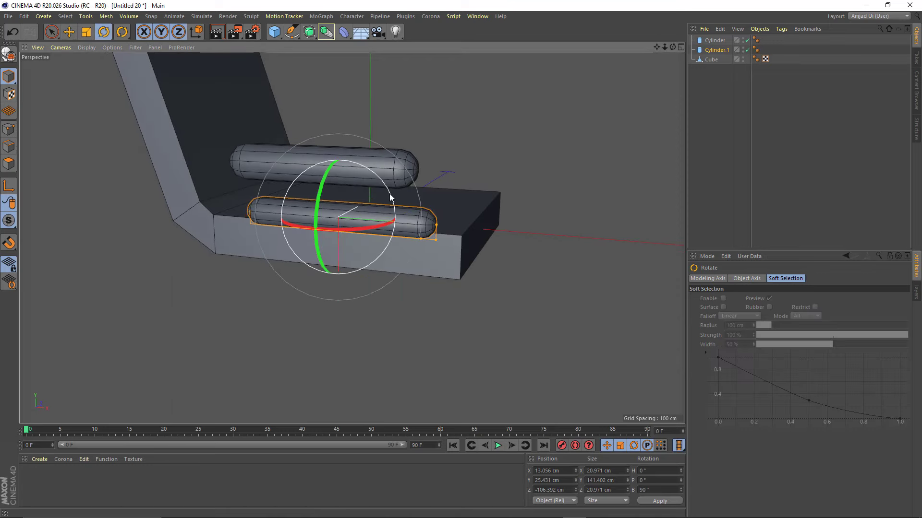
pyautogui.moveTo(393, 202)
pyautogui.mouseDown()
pyautogui.moveTo(278, 166)
pyautogui.moveTo(301, 111)
pyautogui.moveTo(411, 174)
pyautogui.mouseUp()
pyautogui.press('e')
pyautogui.moveTo(313, 86)
pyautogui.keyDown('alt'); pyautogui.mouseDown()
pyautogui.moveTo(269, 140)
pyautogui.moveTo(289, 101)
pyautogui.mouseUp(); pyautogui.keyUp('alt')
# Add a plane below the chair and lengthen Cylinder.1 to about 180 cm
pyautogui.click(325, 35)
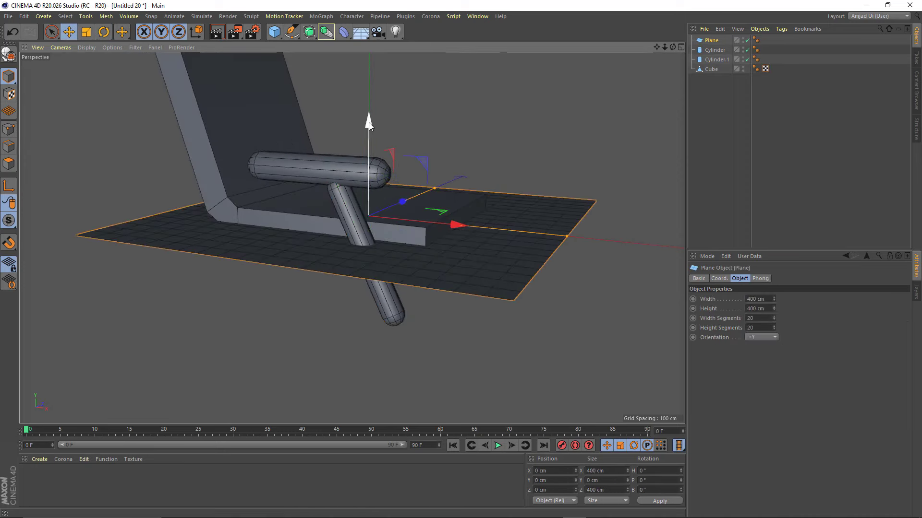
pyautogui.moveTo(369, 123)
pyautogui.mouseDown()
pyautogui.moveTo(364, 312)
pyautogui.moveTo(370, 189)
pyautogui.moveTo(282, 269)
pyautogui.moveTo(535, 241)
pyautogui.moveTo(528, 353)
pyautogui.moveTo(581, 393)
pyautogui.moveTo(470, 272)
pyautogui.moveTo(318, 239)
pyautogui.moveTo(399, 230)
pyautogui.moveTo(338, 192)
pyautogui.mouseUp()
pyautogui.click(408, 314)
pyautogui.moveTo(333, 144); pyautogui.dragTo(344, 179)
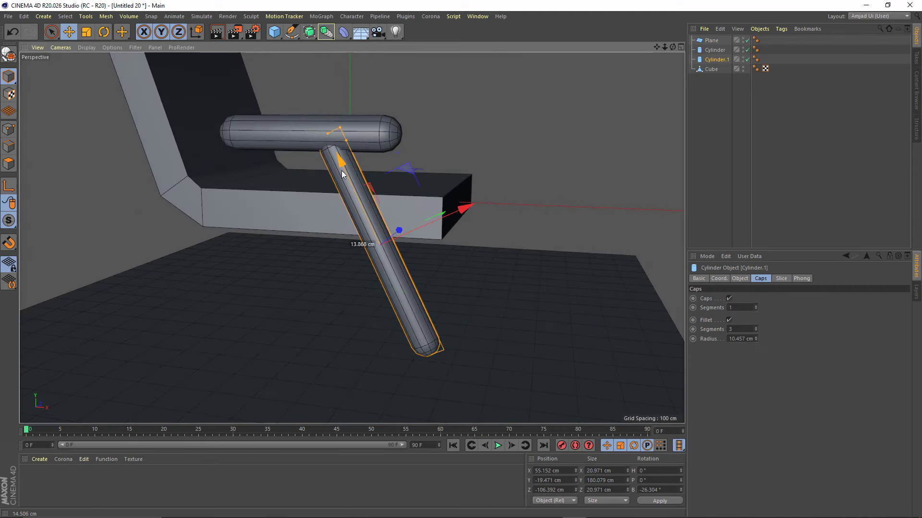
# Extend the slanted leg up to the top bar and nudge the bar's height slightly
pyautogui.scroll(-5, 397, 271)
pyautogui.scroll(2, 410, 249)
pyautogui.scroll(2, 410, 249)
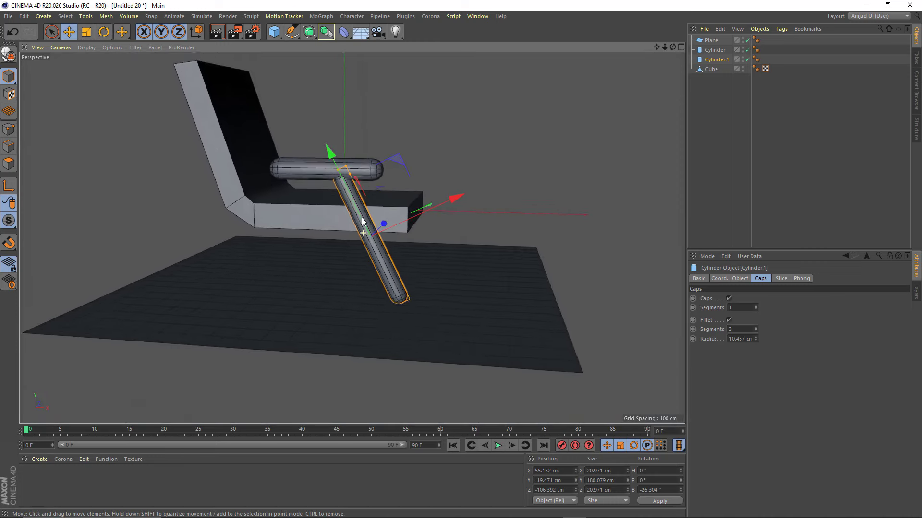
pyautogui.scroll(2, 410, 248)
pyautogui.moveTo(326, 144); pyautogui.dragTo(323, 139)
pyautogui.scroll(1, 322, 140)
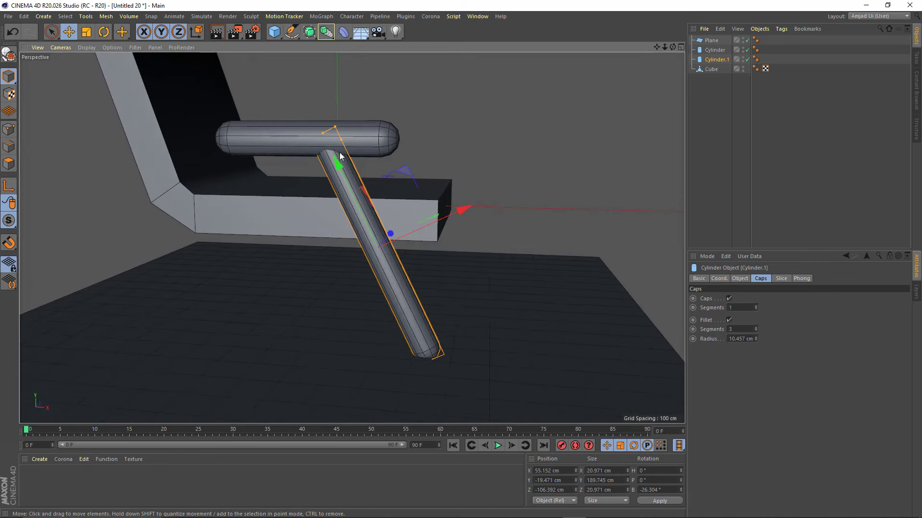
pyautogui.click(312, 141)
pyautogui.moveTo(308, 173); pyautogui.dragTo(307, 165)
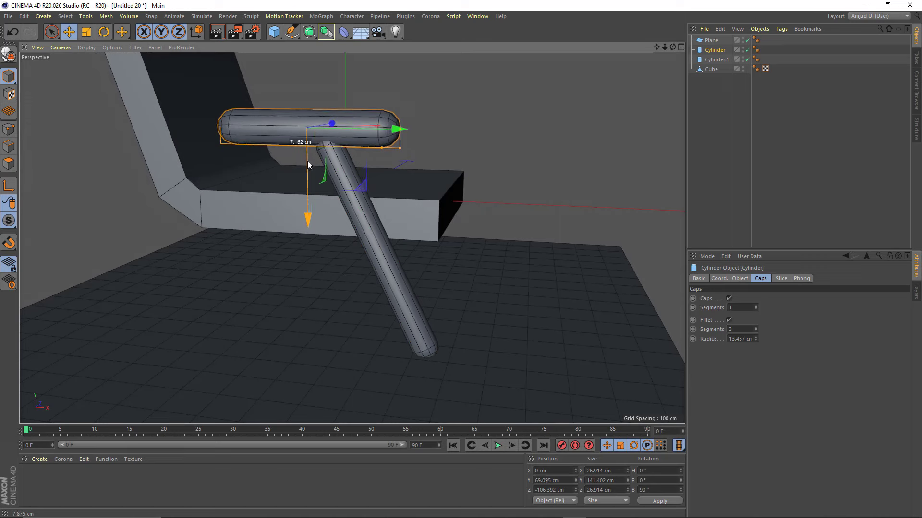
pyautogui.moveTo(382, 242)
pyautogui.keyDown('alt'); pyautogui.mouseDown()
pyautogui.moveTo(386, 248)
pyautogui.moveTo(362, 250)
pyautogui.mouseUp(); pyautogui.keyUp('alt')
# Duplicate the slanted leg sideways as Cylinder.2 and tilt it the opposite way
pyautogui.click(387, 248)
pyautogui.press('w')
pyautogui.keyDown('ctrl'); pyautogui.moveTo(489, 241); pyautogui.dragTo(436, 241); pyautogui.keyUp('ctrl')
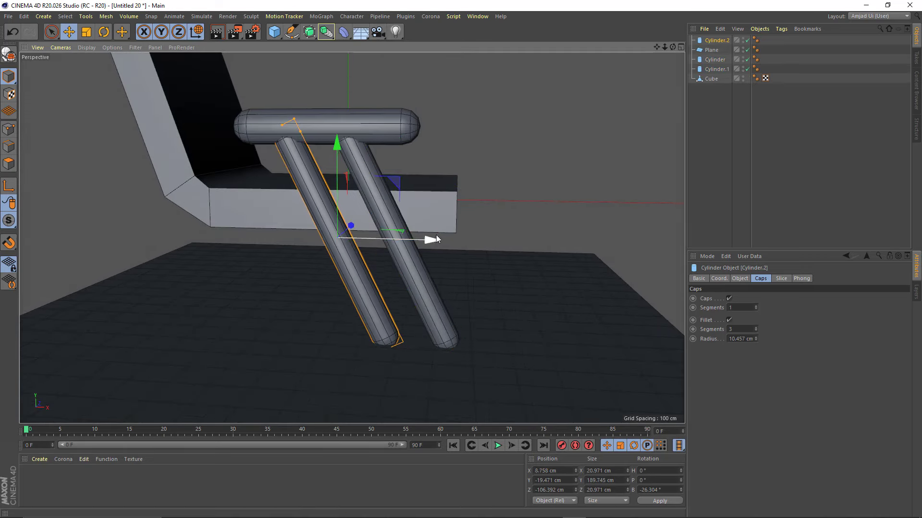
pyautogui.press('r')
pyautogui.moveTo(368, 189)
pyautogui.mouseDown()
pyautogui.moveTo(394, 229)
pyautogui.moveTo(443, 258)
pyautogui.moveTo(360, 276)
pyautogui.mouseUp()
# Slide Cylinder.2 along its length and shift it into an A-frame with the first leg
pyautogui.press('e')
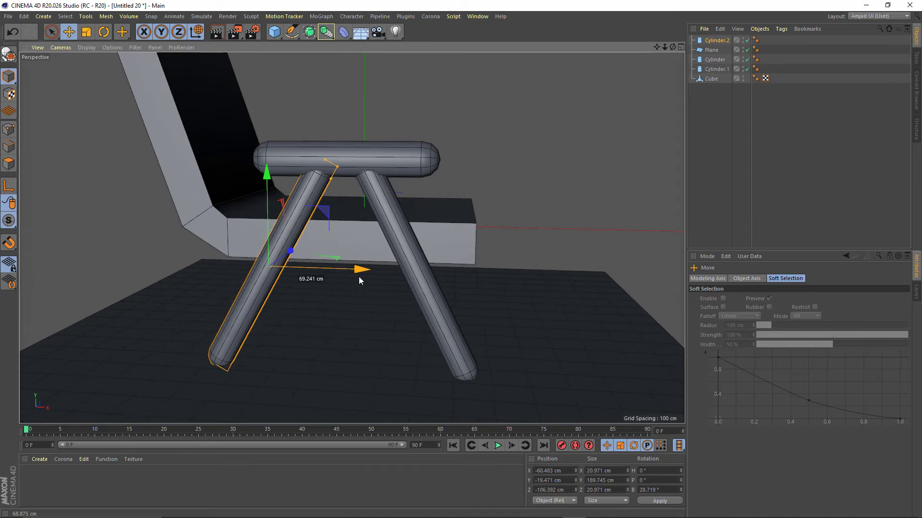
pyautogui.press('w')
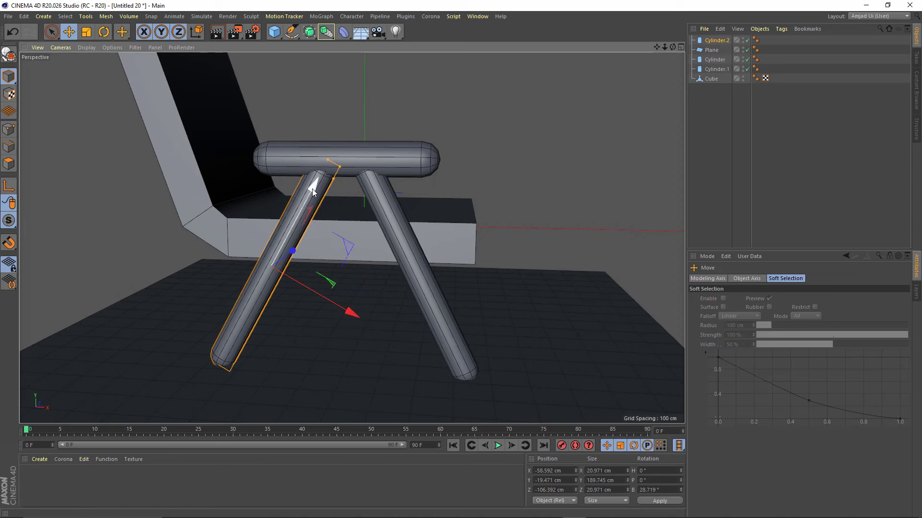
pyautogui.moveTo(309, 187); pyautogui.dragTo(310, 187)
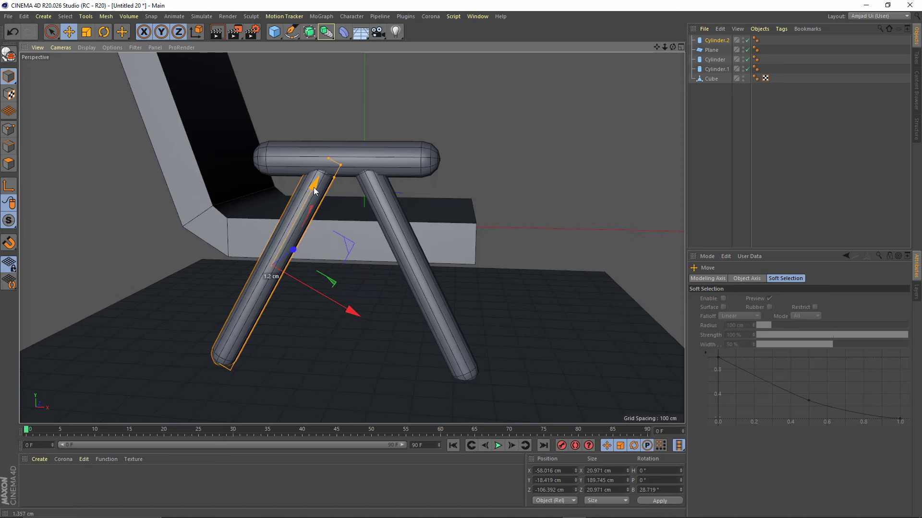
pyautogui.click(201, 34)
pyautogui.moveTo(353, 277); pyautogui.dragTo(372, 266)
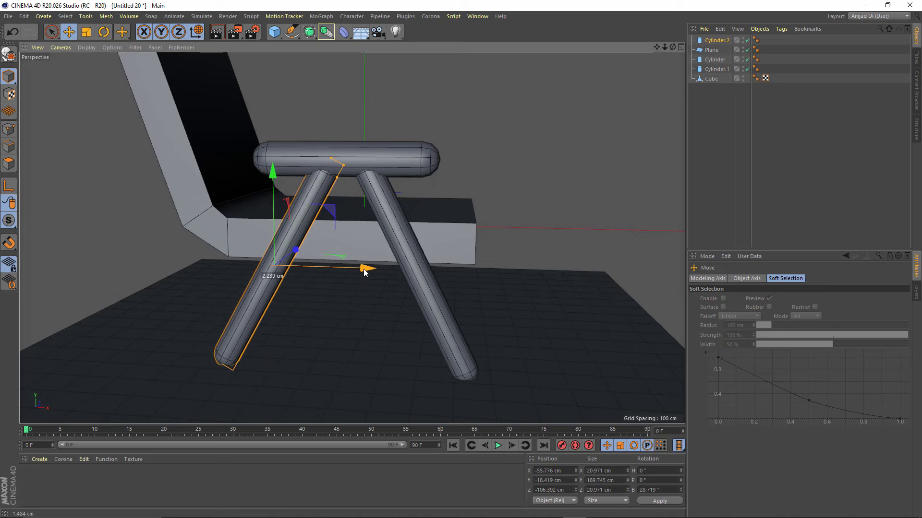
pyautogui.hotkey('ctrl', 'shift', 'a')
pyautogui.moveTo(333, 243)
pyautogui.keyDown('alt'); pyautogui.mouseDown()
pyautogui.moveTo(256, 219)
pyautogui.moveTo(311, 221)
pyautogui.mouseUp(); pyautogui.keyUp('alt')
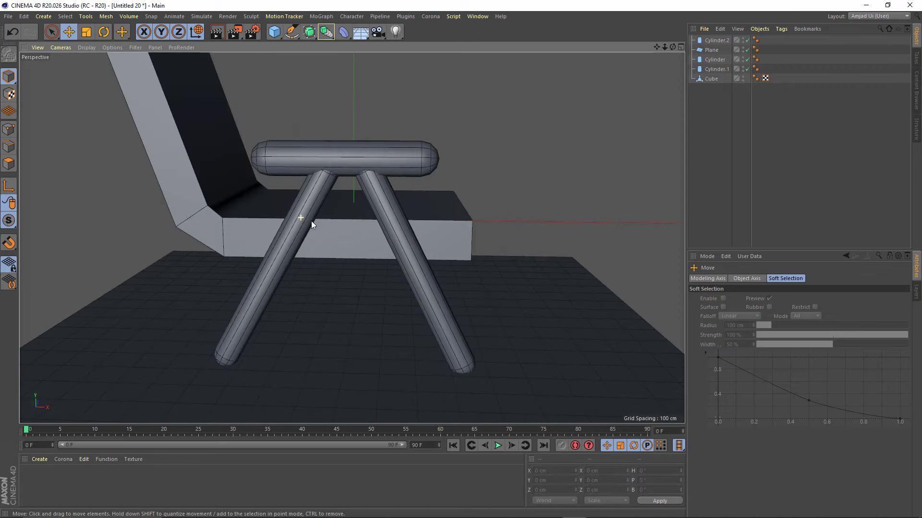
pyautogui.click(714, 59)
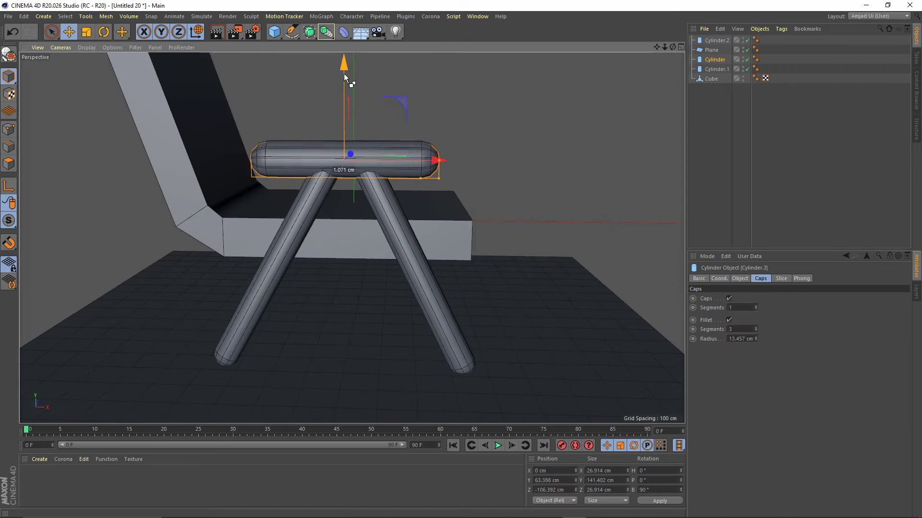
# Duplicate the top bar downward as a crossbar with a 3 cm cap fillet radius
pyautogui.keyDown('ctrl'); pyautogui.moveTo(343, 74); pyautogui.dragTo(343, 154); pyautogui.keyUp('ctrl')
pyautogui.moveTo(755, 339); pyautogui.dragTo(755, 341)
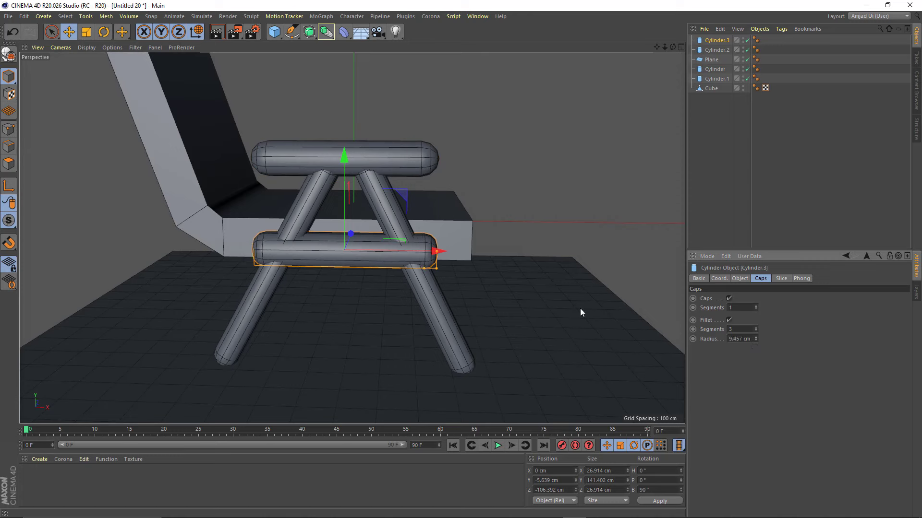
pyautogui.moveTo(440, 262); pyautogui.dragTo(436, 260)
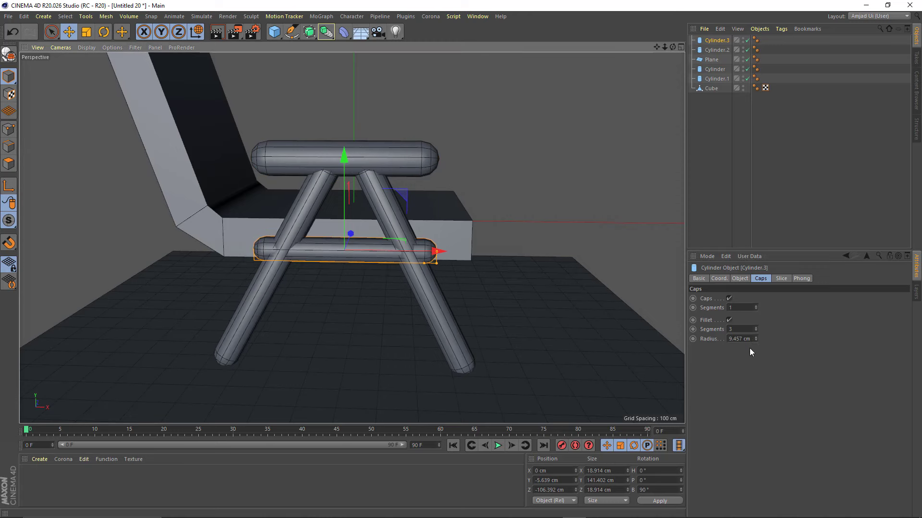
pyautogui.doubleClick(739, 339)
pyautogui.write('3')
pyautogui.press('Return')
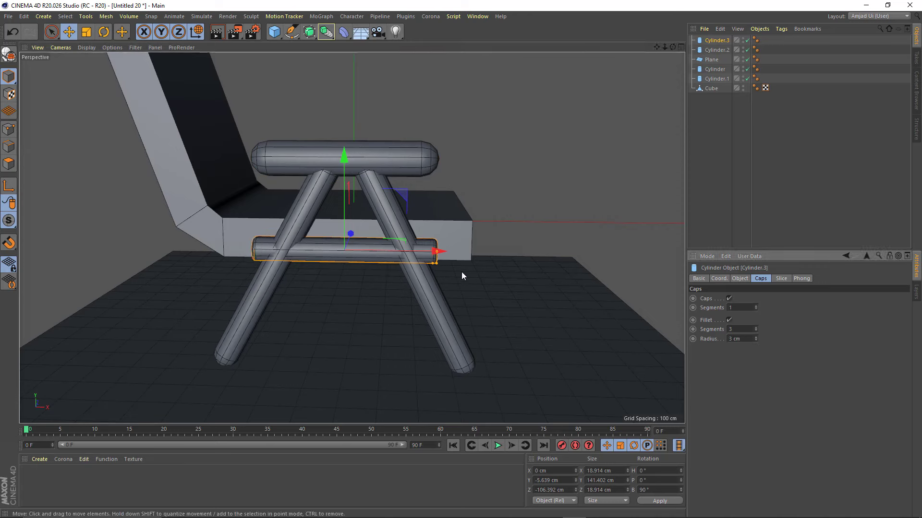
# Slim the crossbar to about 8.6 cm, shorten it to about 111.6 cm, and lower it between the legs
pyautogui.moveTo(438, 263); pyautogui.dragTo(432, 239)
pyautogui.scroll(5, 400, 269)
pyautogui.keyDown('alt'); pyautogui.moveTo(352, 259); pyautogui.dragTo(355, 214, button='middle'); pyautogui.keyUp('alt')
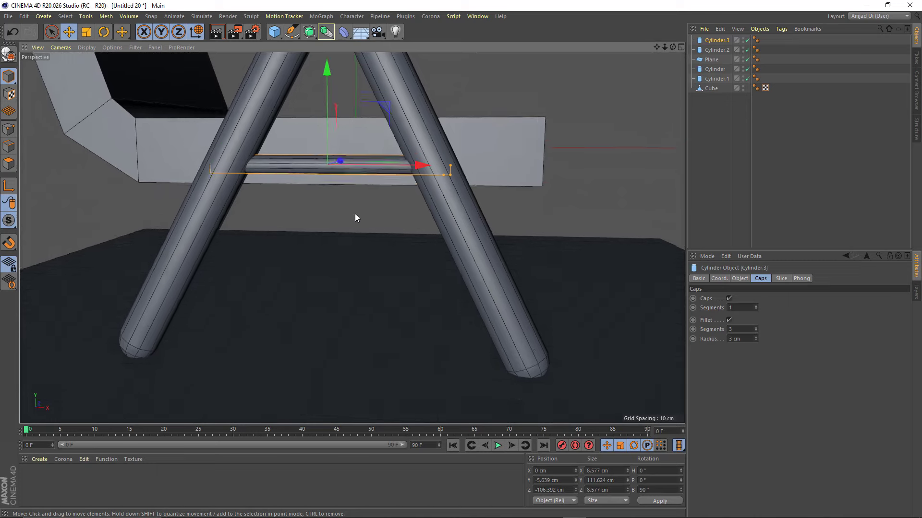
pyautogui.scroll(-3, 356, 214)
pyautogui.moveTo(290, 185); pyautogui.dragTo(294, 207)
pyautogui.keyDown('alt'); pyautogui.moveTo(324, 289); pyautogui.dragTo(327, 135, button='middle'); pyautogui.keyUp('alt')
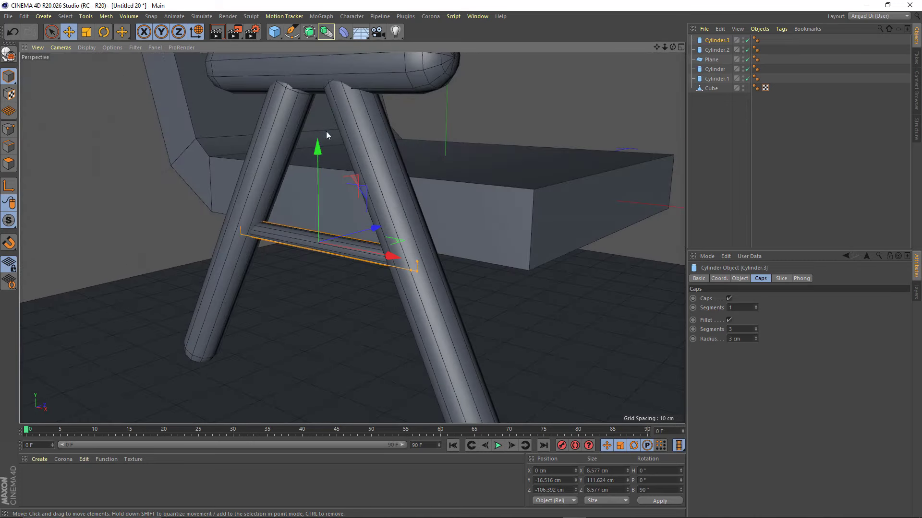
pyautogui.moveTo(317, 158); pyautogui.dragTo(322, 178)
pyautogui.scroll(-3, 322, 178)
# Select the top bar and set its cap fillet radius to 6 cm
pyautogui.moveTo(273, 237)
pyautogui.keyDown('alt'); pyautogui.mouseDown(button='middle')
pyautogui.moveTo(335, 272)
pyautogui.moveTo(390, 268)
pyautogui.mouseUp(button='middle'); pyautogui.keyUp('alt')
pyautogui.click(377, 199)
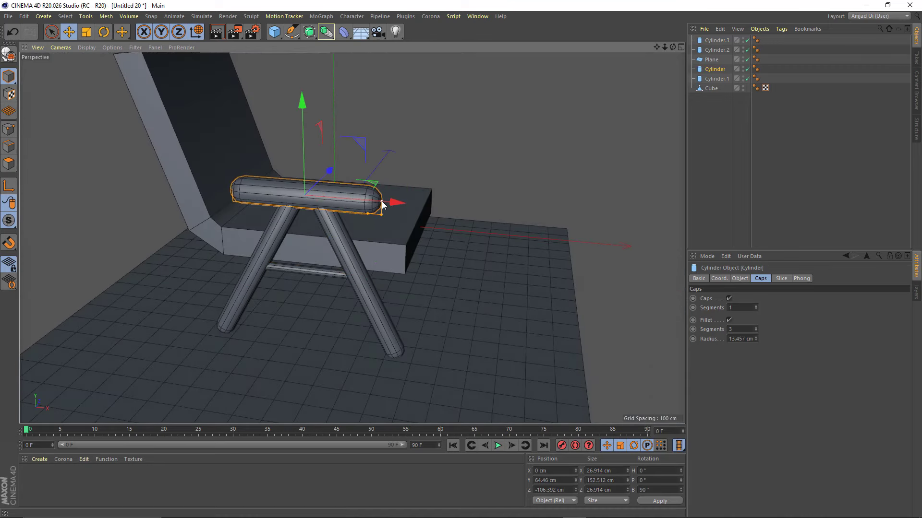
pyautogui.click(728, 339)
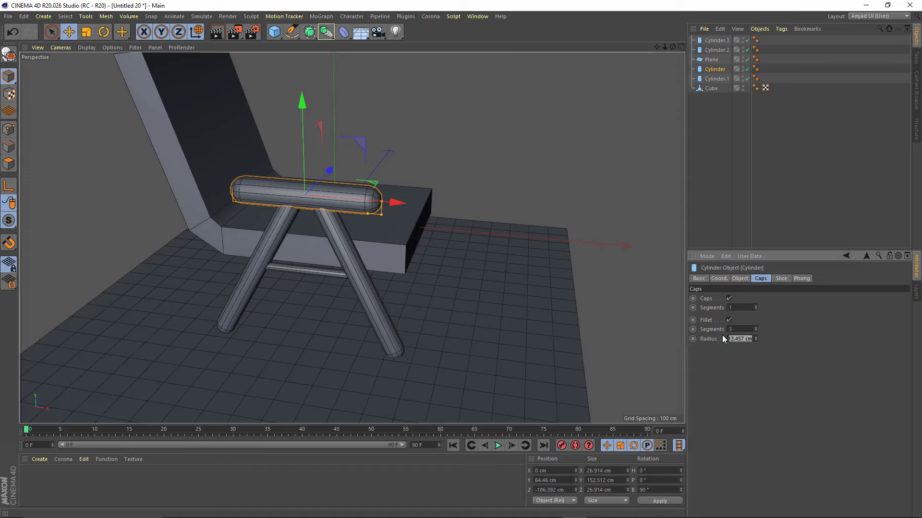
pyautogui.write('6')
pyautogui.press('Return')
# Adjust the top bar's end fillets to about 8.2 cm and its thickness to about 24.2 cm
pyautogui.scroll(2, 390, 181)
pyautogui.scroll(2, 386, 202)
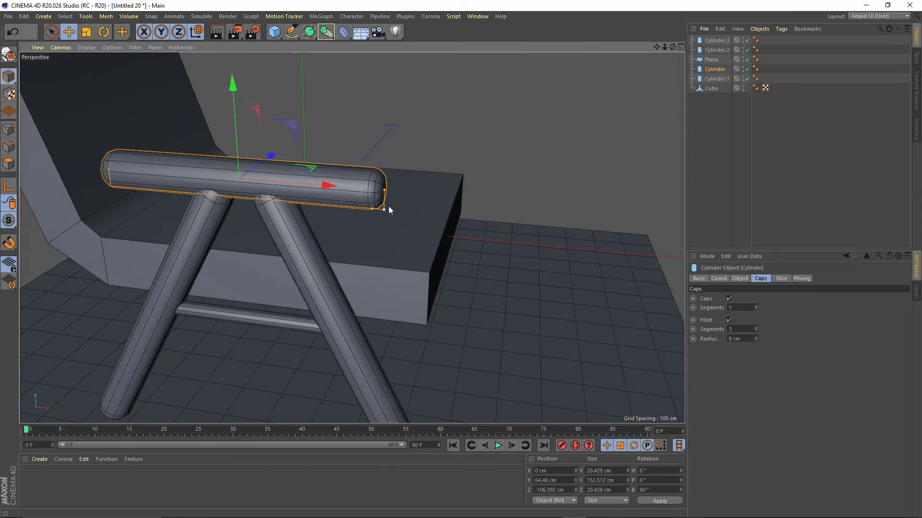
pyautogui.moveTo(384, 209); pyautogui.dragTo(369, 207)
pyautogui.scroll(-3, 368, 208)
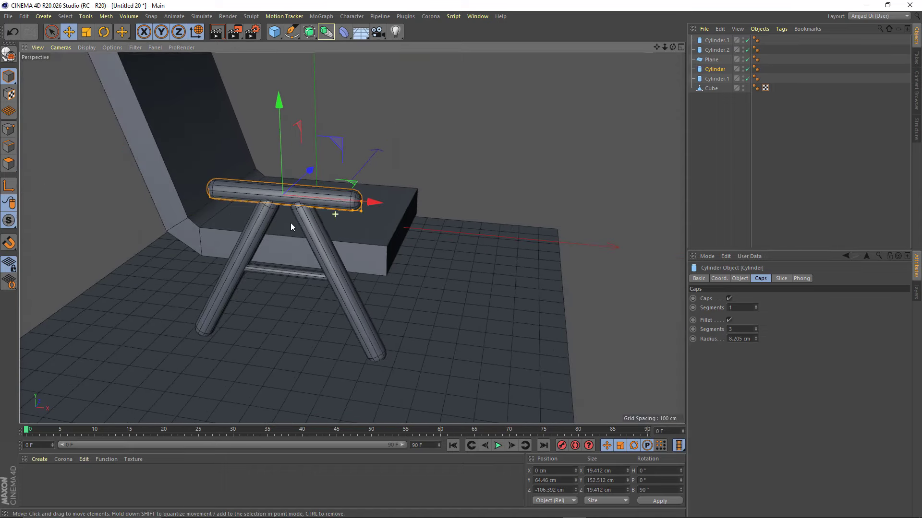
pyautogui.scroll(2, 288, 233)
pyautogui.scroll(2, 281, 242)
pyautogui.moveTo(365, 219); pyautogui.dragTo(363, 220)
pyautogui.moveTo(355, 220)
pyautogui.keyDown('alt'); pyautogui.mouseDown()
pyautogui.moveTo(155, 181)
pyautogui.moveTo(311, 226)
pyautogui.moveTo(412, 187)
pyautogui.moveTo(393, 175)
pyautogui.moveTo(292, 196)
pyautogui.moveTo(671, 106)
pyautogui.mouseUp(); pyautogui.keyUp('alt')
# Move the Plane to the bottom of the object list and select the four leg-frame cylinders
pyautogui.moveTo(711, 59); pyautogui.dragTo(715, 92)
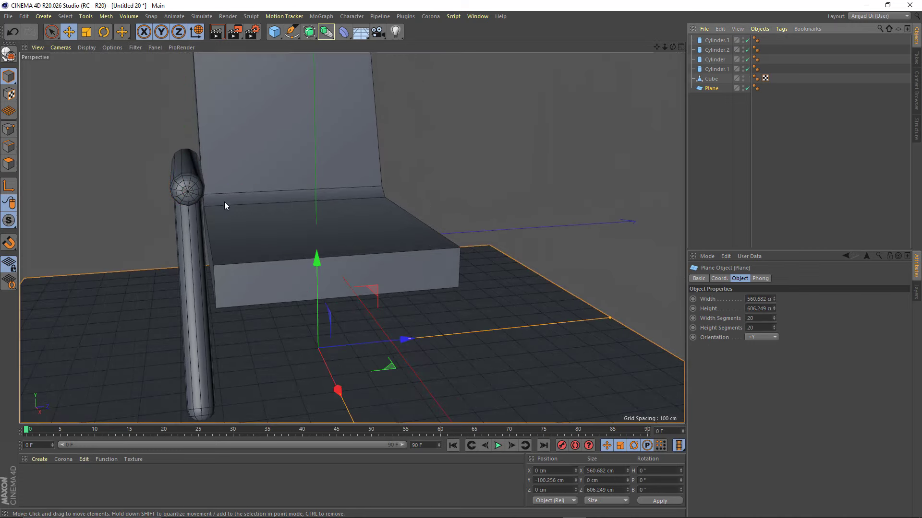
pyautogui.click(198, 226)
pyautogui.moveTo(197, 225)
pyautogui.keyDown('alt'); pyautogui.mouseDown()
pyautogui.moveTo(298, 207)
pyautogui.moveTo(269, 173)
pyautogui.mouseUp(); pyautogui.keyUp('alt')
pyautogui.keyDown('shift'); pyautogui.click(269, 171); pyautogui.keyUp('shift')
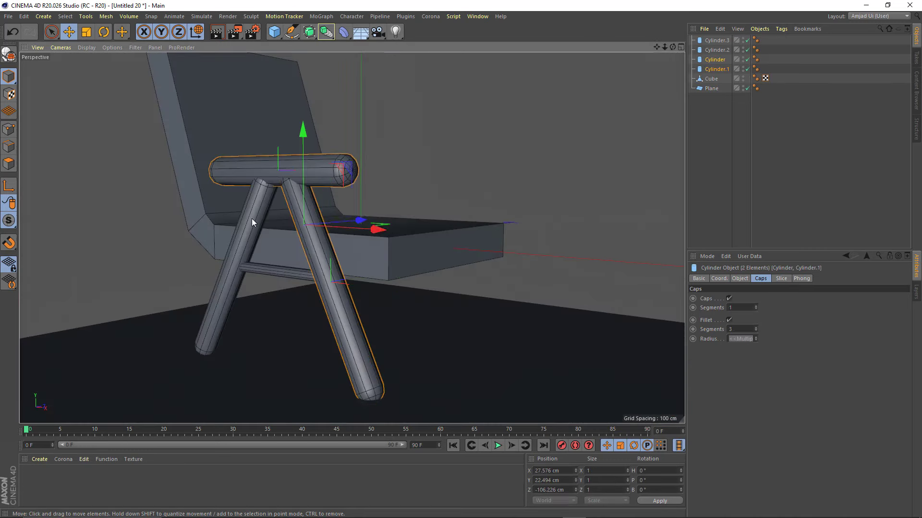
pyautogui.keyDown('shift'); pyautogui.click(251, 218); pyautogui.keyUp('shift')
pyautogui.keyDown('shift'); pyautogui.click(275, 274); pyautogui.keyUp('shift')
pyautogui.moveTo(275, 274)
pyautogui.keyDown('alt'); pyautogui.mouseDown()
pyautogui.moveTo(263, 263)
pyautogui.moveTo(383, 221)
pyautogui.mouseUp(); pyautogui.keyUp('alt')
pyautogui.scroll(-3, 277, 201)
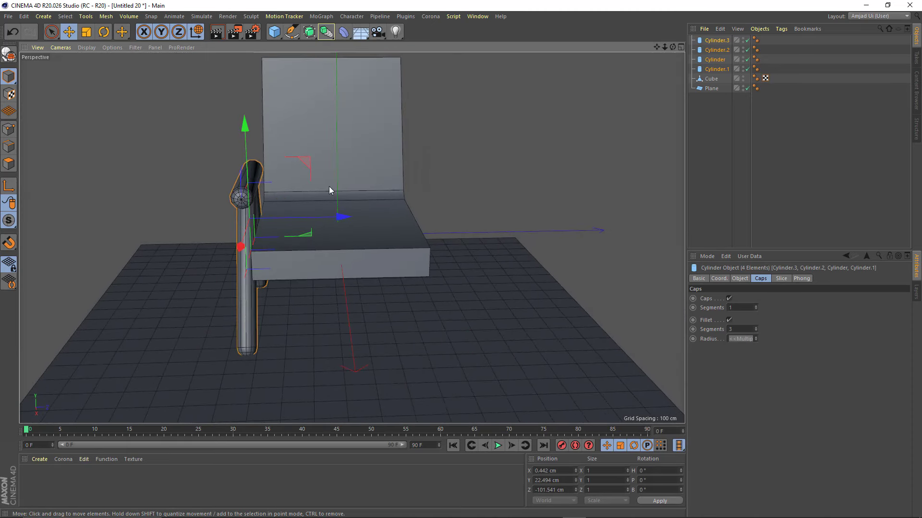
# Group the four cylinders with Alt+G, copy the group to the chair's other side, and select the seat
pyautogui.hotkey('alt', 'g')
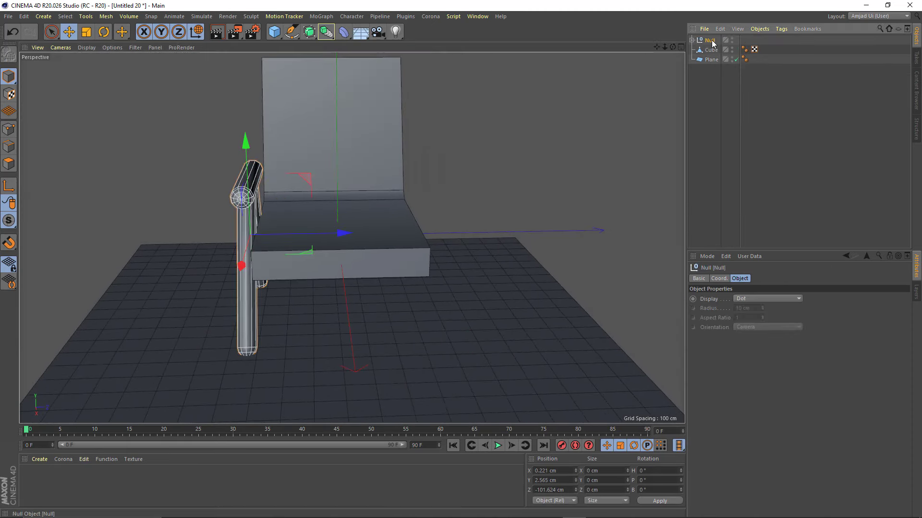
pyautogui.moveTo(338, 236); pyautogui.dragTo(480, 221)
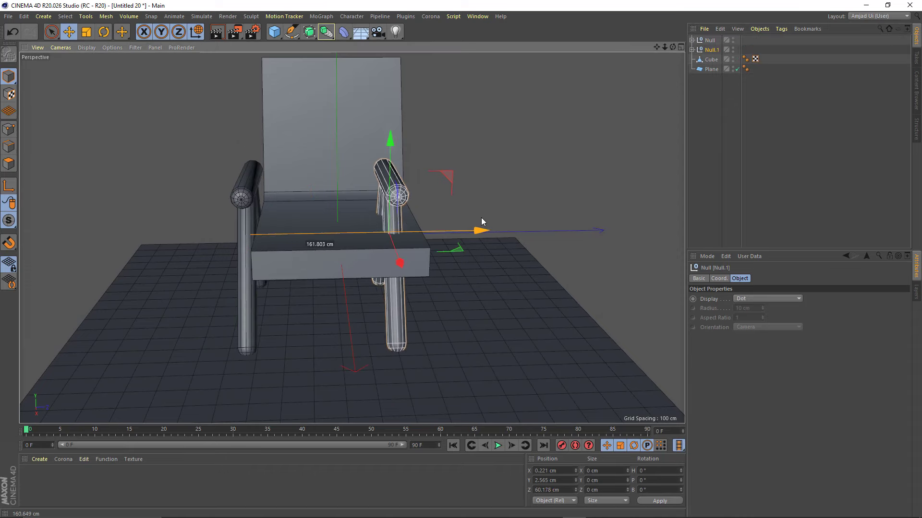
pyautogui.scroll(3, 476, 215)
pyautogui.scroll(2, 420, 221)
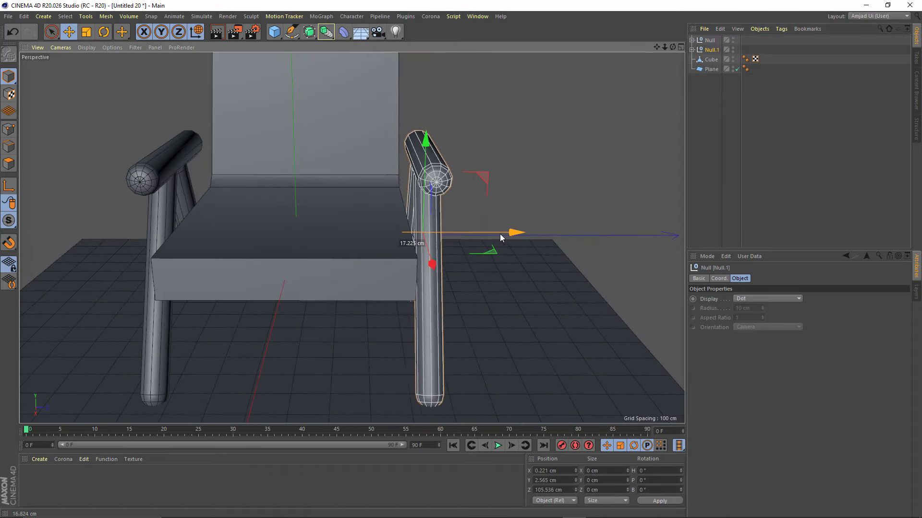
pyautogui.click(291, 217)
pyautogui.scroll(-2, 288, 222)
pyautogui.moveTo(288, 222)
pyautogui.keyDown('alt'); pyautogui.mouseDown()
pyautogui.moveTo(295, 207)
pyautogui.moveTo(304, 231)
pyautogui.moveTo(324, 169)
pyautogui.mouseUp(); pyautogui.keyUp('alt')
# Smooth the seat with a Subdivision Surface and switch to polygon editing of the seat mesh
pyautogui.keyDown('alt'); pyautogui.click(310, 33); pyautogui.keyUp('alt')
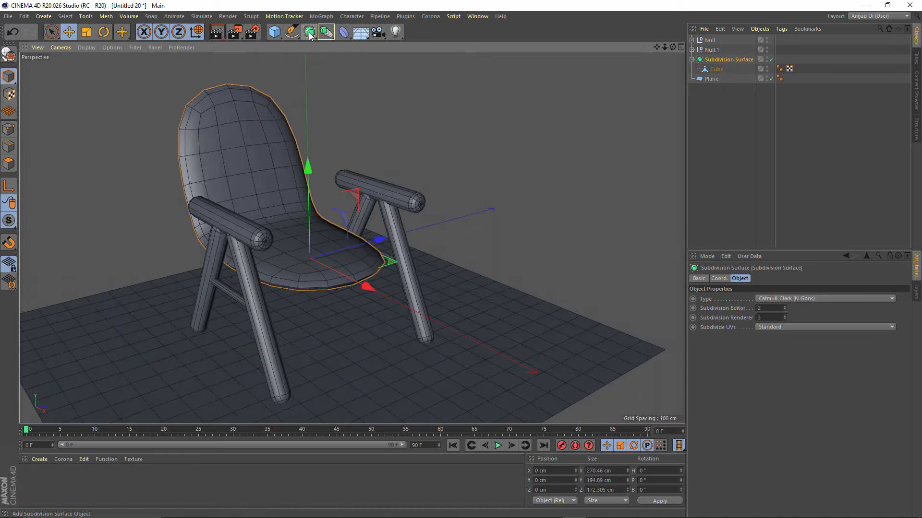
pyautogui.click(307, 231)
pyautogui.moveTo(307, 231)
pyautogui.keyDown('alt'); pyautogui.mouseDown()
pyautogui.moveTo(314, 235)
pyautogui.moveTo(238, 234)
pyautogui.mouseUp(); pyautogui.keyUp('alt')
pyautogui.click(9, 164)
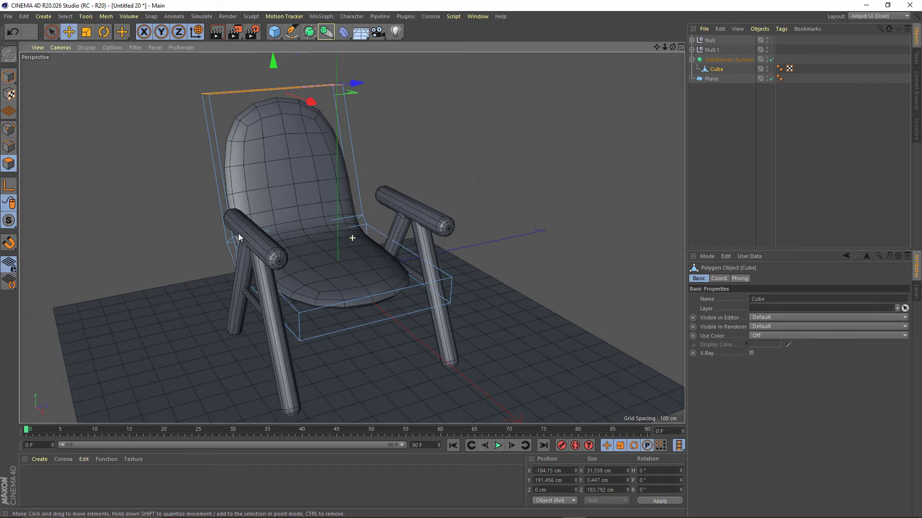
# Cut edge loops near the seat front and across the backrest top with Loop/Path Cut
pyautogui.rightClick(439, 142)
pyautogui.click(460, 236)
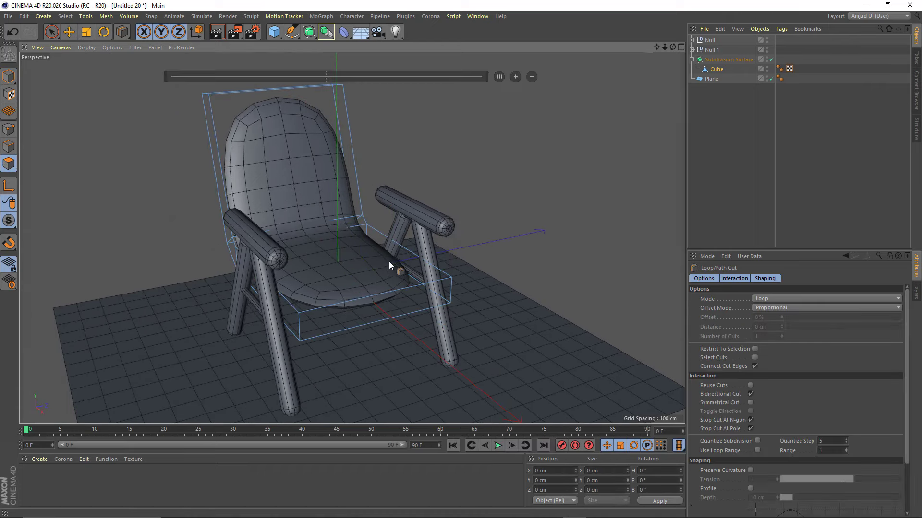
pyautogui.keyDown('alt'); pyautogui.moveTo(301, 294); pyautogui.dragTo(301, 339, button='right'); pyautogui.keyUp('alt')
pyautogui.keyDown('alt'); pyautogui.moveTo(301, 338); pyautogui.dragTo(361, 311); pyautogui.keyUp('alt')
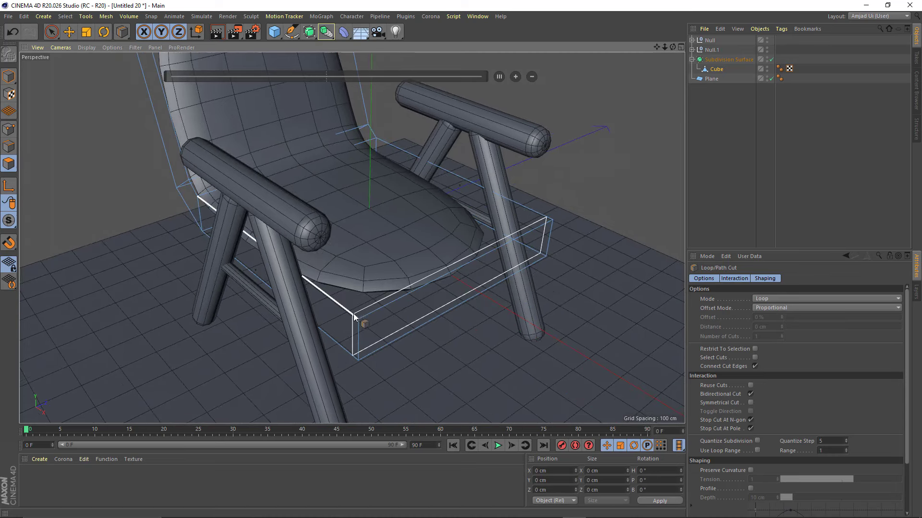
pyautogui.click(355, 314)
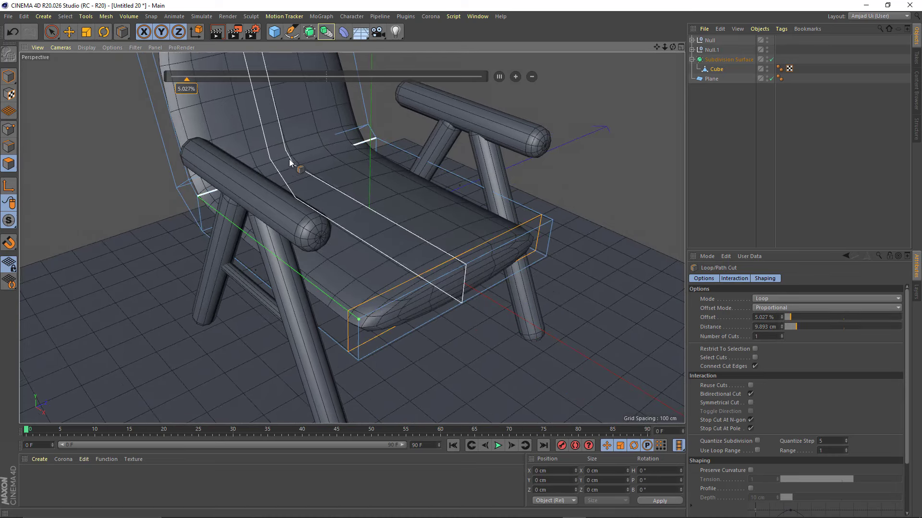
pyautogui.moveTo(290, 163)
pyautogui.keyDown('alt'); pyautogui.mouseDown()
pyautogui.moveTo(309, 240)
pyautogui.moveTo(269, 331)
pyautogui.mouseUp(); pyautogui.keyUp('alt')
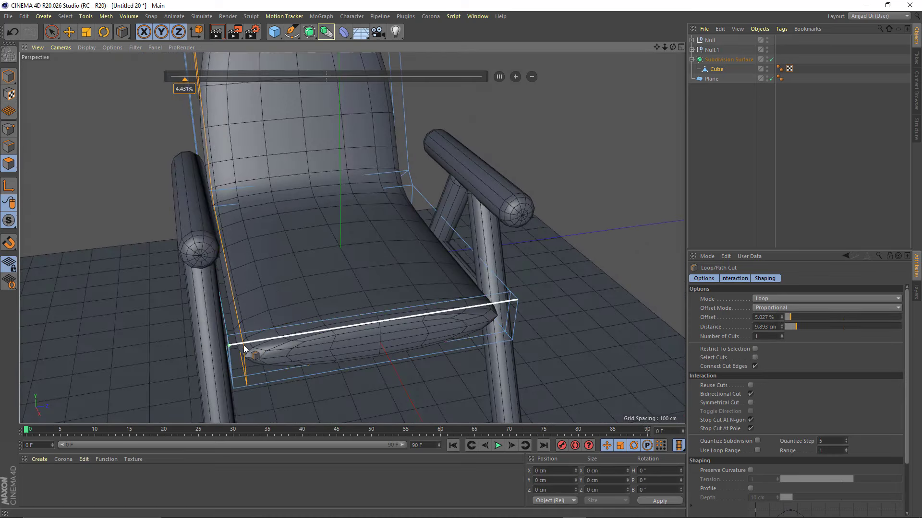
pyautogui.moveTo(502, 308)
pyautogui.keyDown('alt'); pyautogui.mouseDown()
pyautogui.moveTo(471, 319)
pyautogui.moveTo(399, 316)
pyautogui.mouseUp(); pyautogui.keyUp('alt')
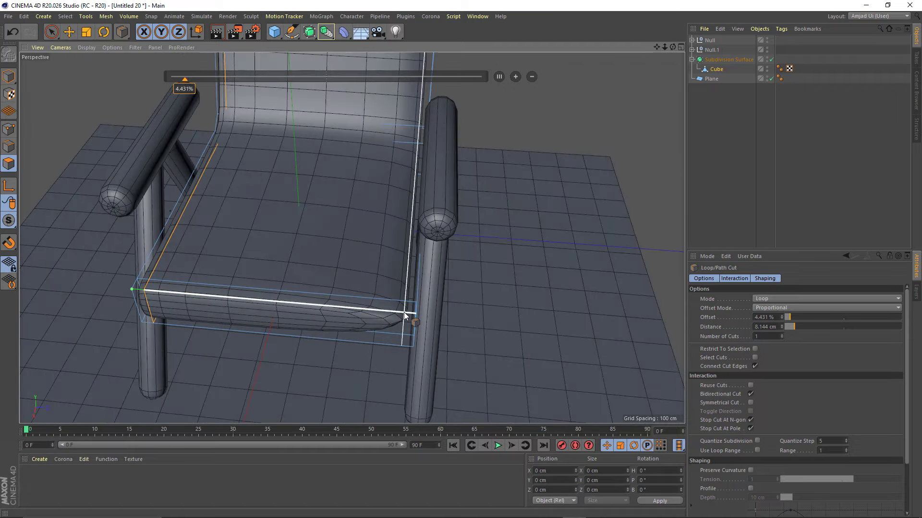
pyautogui.moveTo(345, 257)
pyautogui.keyDown('alt'); pyautogui.mouseDown()
pyautogui.moveTo(323, 319)
pyautogui.moveTo(325, 158)
pyautogui.moveTo(417, 194)
pyautogui.mouseUp(); pyautogui.keyUp('alt')
pyautogui.click(430, 189)
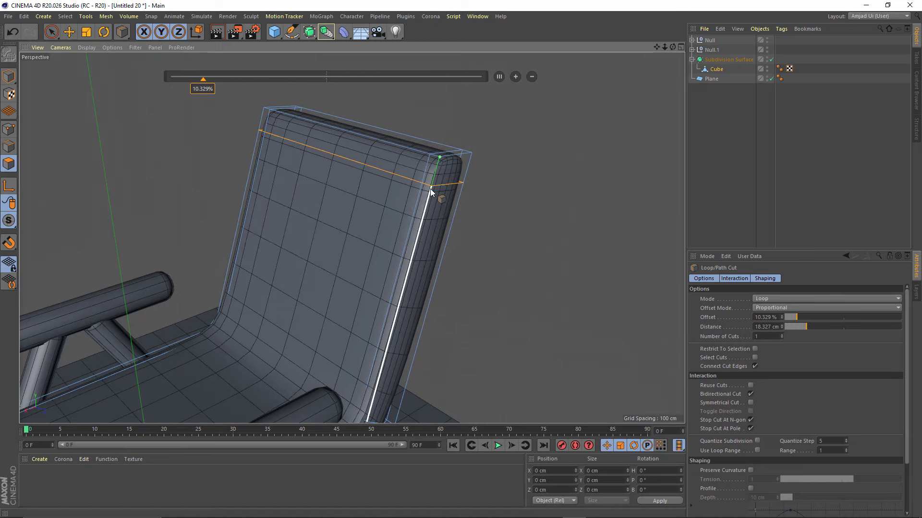
pyautogui.keyDown('alt'); pyautogui.moveTo(410, 226); pyautogui.dragTo(350, 259); pyautogui.keyUp('alt')
# Delete the ground plane
pyautogui.press('e')
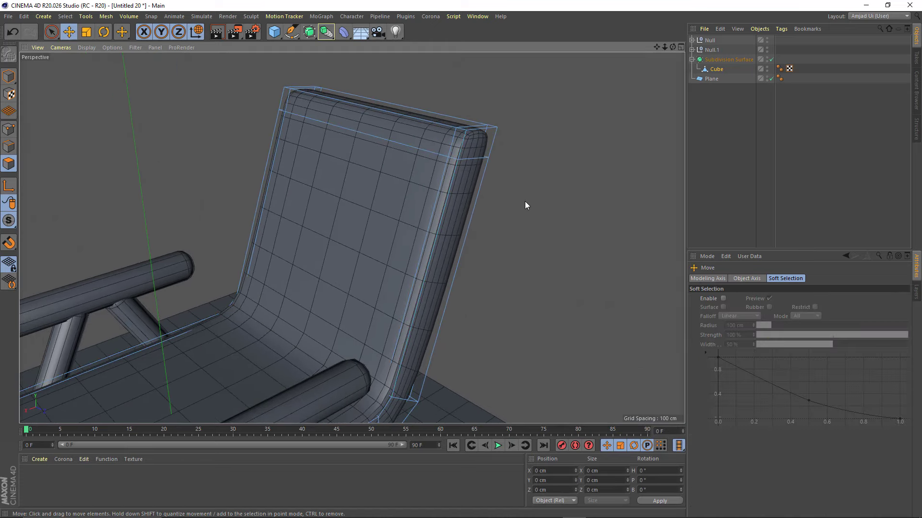
pyautogui.moveTo(480, 231)
pyautogui.keyDown('alt'); pyautogui.mouseDown()
pyautogui.moveTo(350, 296)
pyautogui.moveTo(380, 198)
pyautogui.moveTo(475, 223)
pyautogui.moveTo(445, 218)
pyautogui.moveTo(361, 291)
pyautogui.mouseUp(); pyautogui.keyUp('alt')
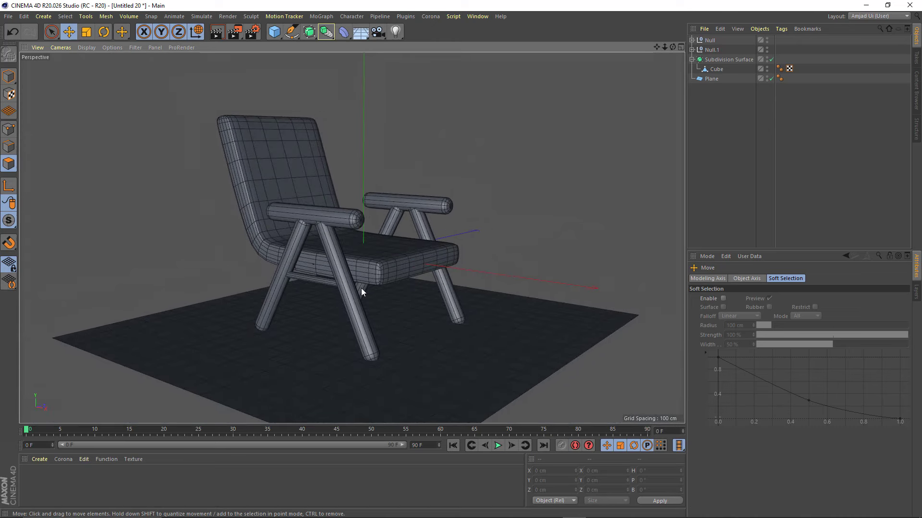
pyautogui.click(412, 348)
pyautogui.moveTo(607, 195)
pyautogui.keyDown('alt'); pyautogui.mouseDown()
pyautogui.moveTo(419, 261)
pyautogui.moveTo(311, 259)
pyautogui.moveTo(312, 269)
pyautogui.moveTo(376, 247)
pyautogui.moveTo(348, 245)
pyautogui.mouseUp(); pyautogui.keyUp('alt')
pyautogui.press('Delete')
# Lower both armrest cylinders slightly on Y and set the display to Gouraud Shading
pyautogui.click(387, 205)
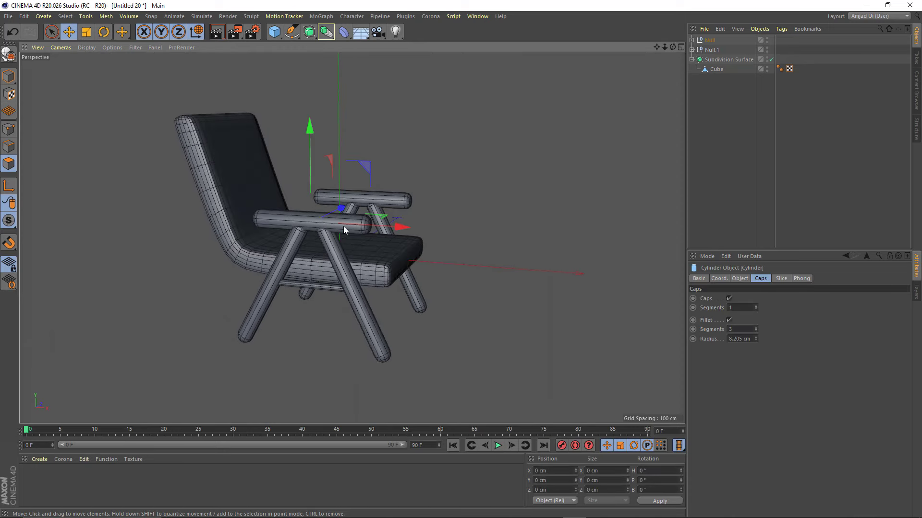
pyautogui.click(9, 77)
pyautogui.keyDown('shift'); pyautogui.click(338, 194); pyautogui.keyUp('shift')
pyautogui.moveTo(338, 194)
pyautogui.keyDown('alt'); pyautogui.mouseDown()
pyautogui.moveTo(392, 200)
pyautogui.moveTo(343, 215)
pyautogui.mouseUp(); pyautogui.keyUp('alt')
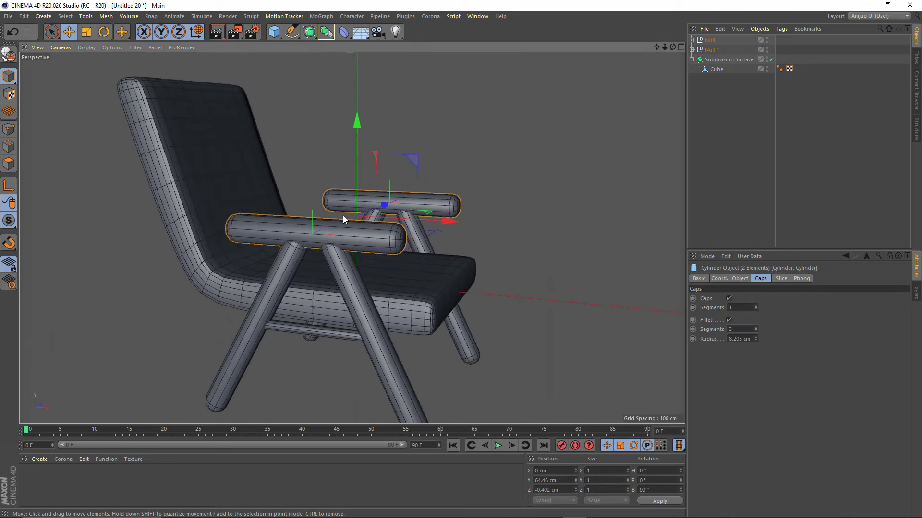
pyautogui.keyDown('alt'); pyautogui.moveTo(343, 215); pyautogui.dragTo(344, 121, button='right'); pyautogui.keyUp('alt')
pyautogui.moveTo(344, 121); pyautogui.dragTo(341, 111)
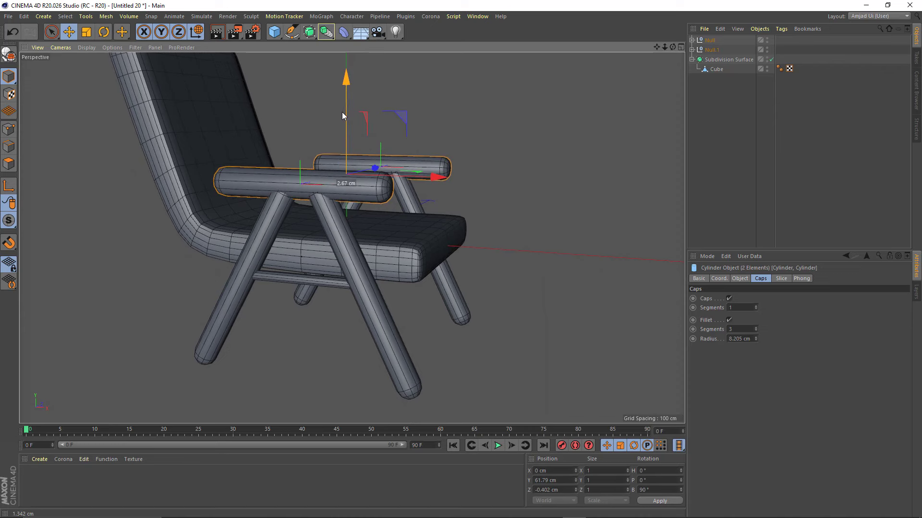
pyautogui.click(447, 137)
pyautogui.moveTo(446, 137)
pyautogui.keyDown('alt'); pyautogui.mouseDown()
pyautogui.moveTo(296, 232)
pyautogui.moveTo(317, 249)
pyautogui.moveTo(295, 275)
pyautogui.mouseUp(); pyautogui.keyUp('alt')
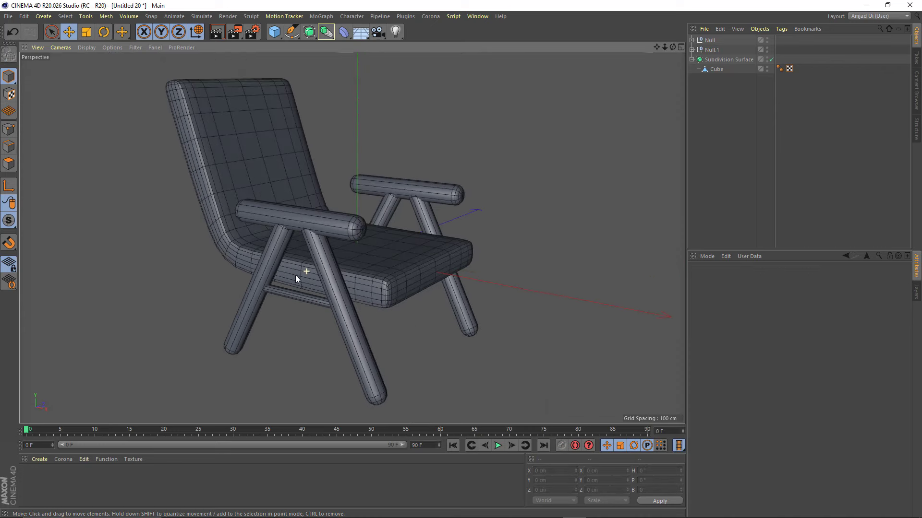
pyautogui.click(87, 47)
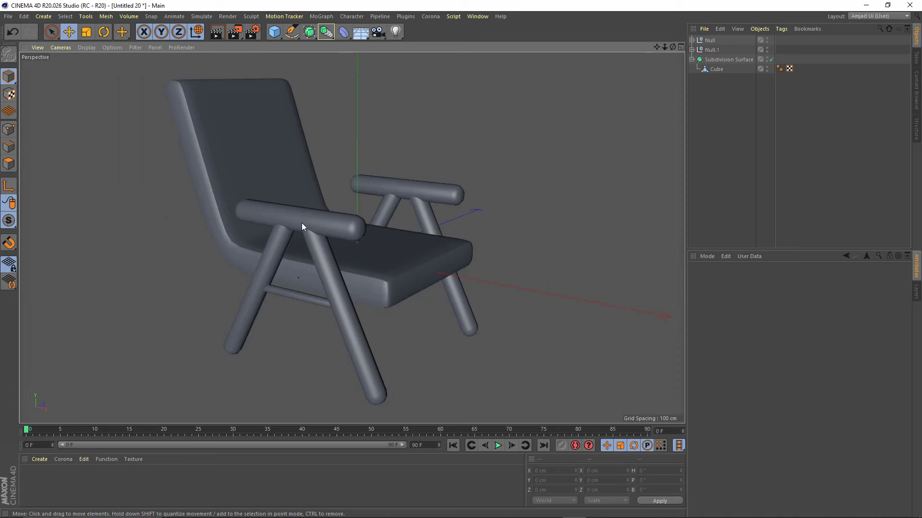
pyautogui.keyDown('alt'); pyautogui.moveTo(302, 223); pyautogui.dragTo(263, 267); pyautogui.keyUp('alt')
# Create a yellow-orange material and apply it to the seat Cube
pyautogui.doubleClick(48, 482)
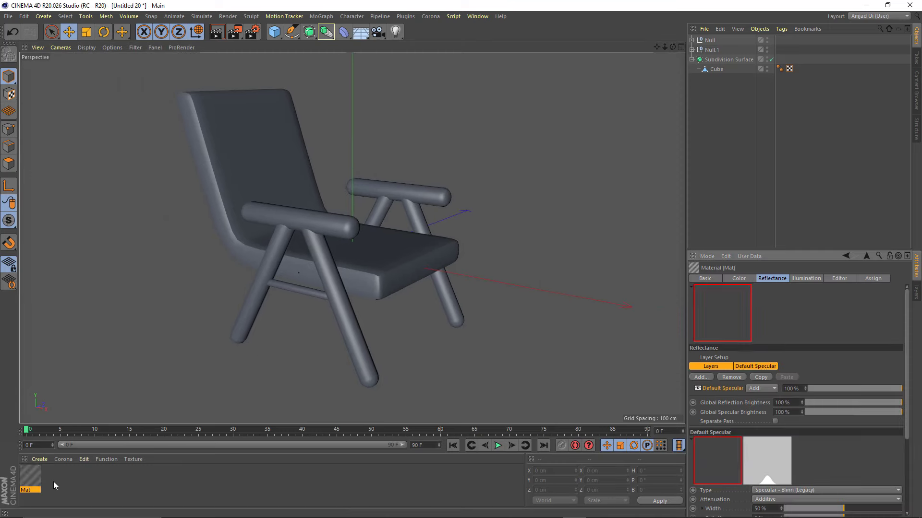
pyautogui.click(742, 279)
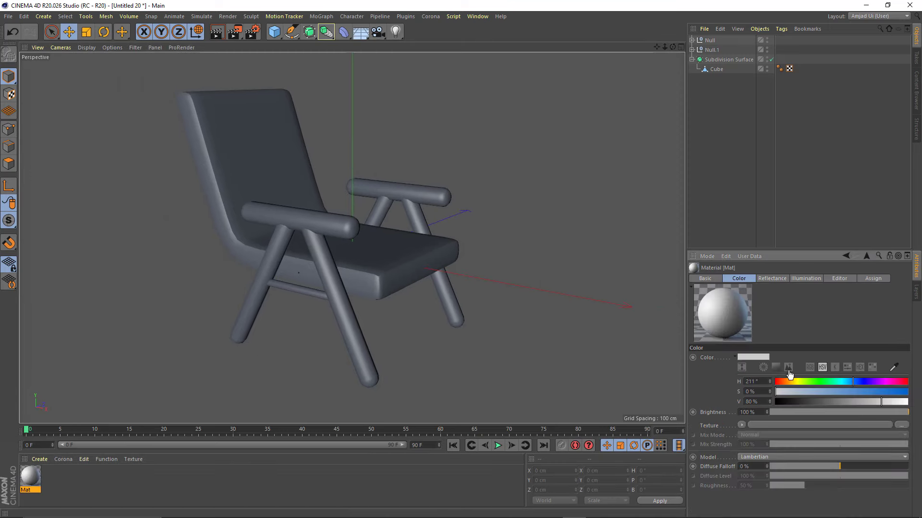
pyautogui.click(874, 391)
pyautogui.click(789, 382)
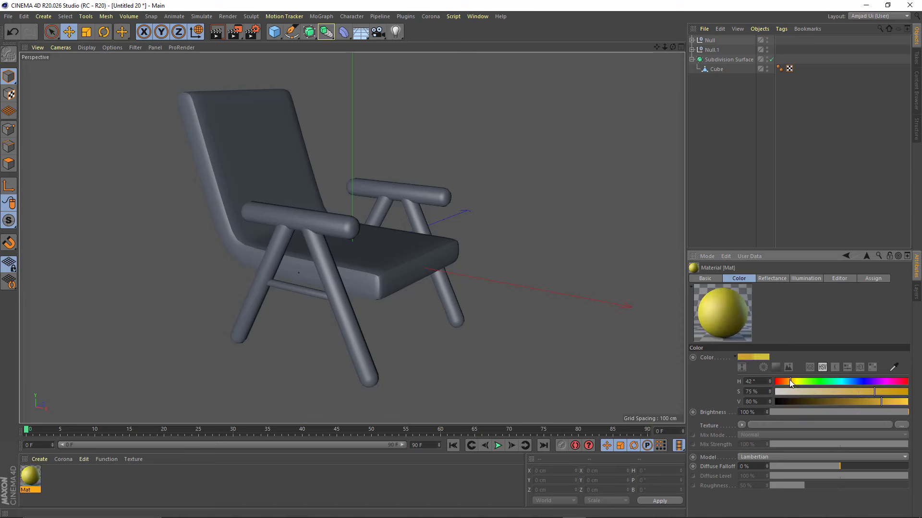
pyautogui.moveTo(41, 481); pyautogui.dragTo(264, 184)
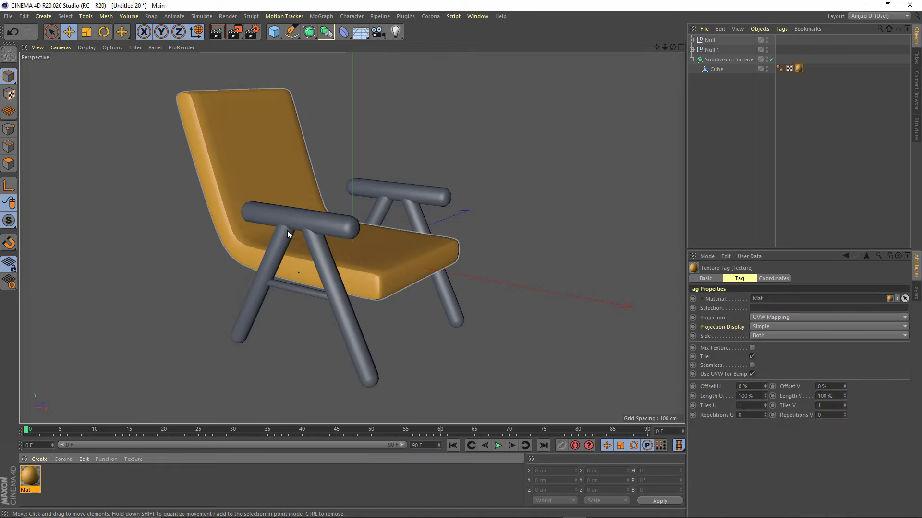
# Create a crimson material and apply it to both frames, Null and Null.1
pyautogui.doubleClick(63, 480)
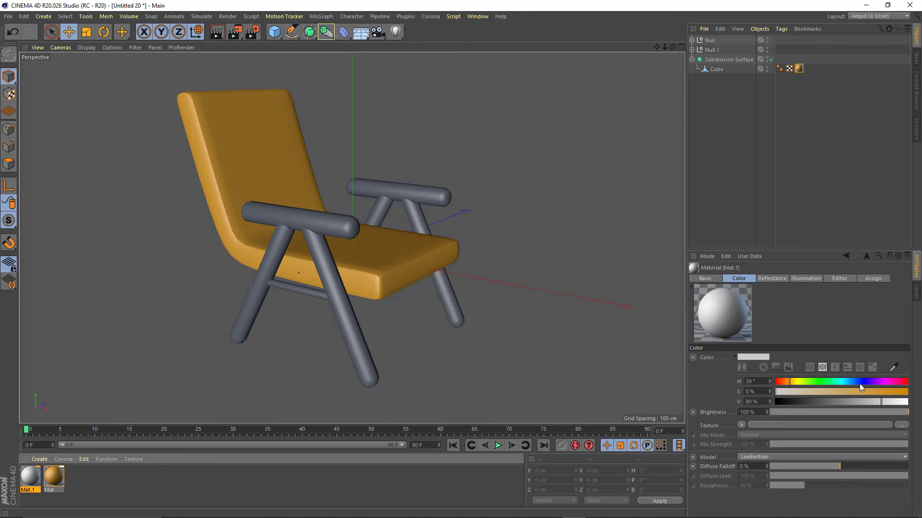
pyautogui.click(902, 382)
pyautogui.click(889, 402)
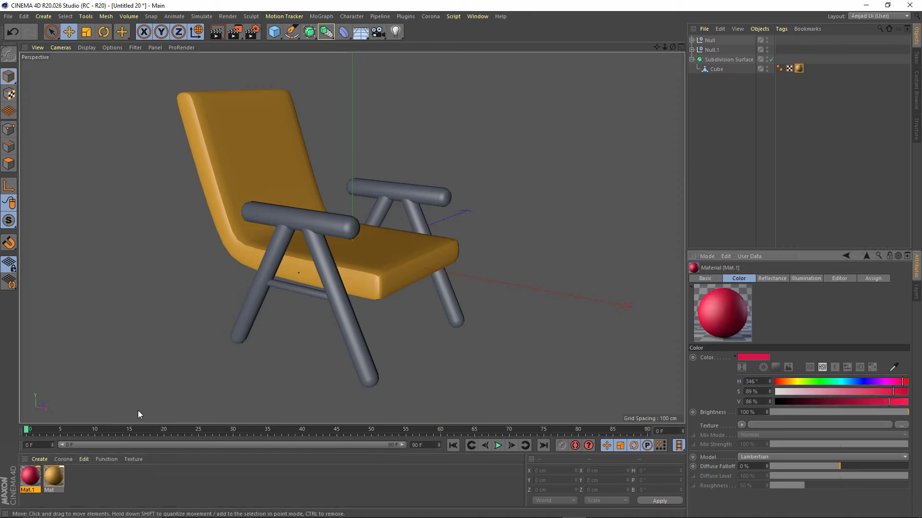
pyautogui.moveTo(30, 477); pyautogui.dragTo(720, 50)
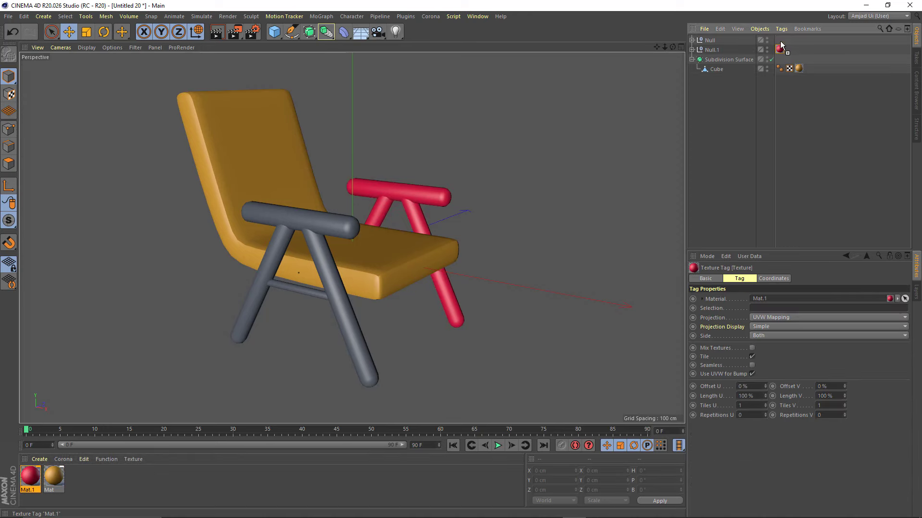
pyautogui.moveTo(29, 478); pyautogui.dragTo(720, 41)
pyautogui.moveTo(364, 244)
pyautogui.keyDown('alt'); pyautogui.mouseDown()
pyautogui.moveTo(331, 233)
pyautogui.moveTo(336, 257)
pyautogui.mouseUp(); pyautogui.keyUp('alt')
# Set the seat's Phong tag smoothing angle to 80°
pyautogui.scroll(3, 365, 290)
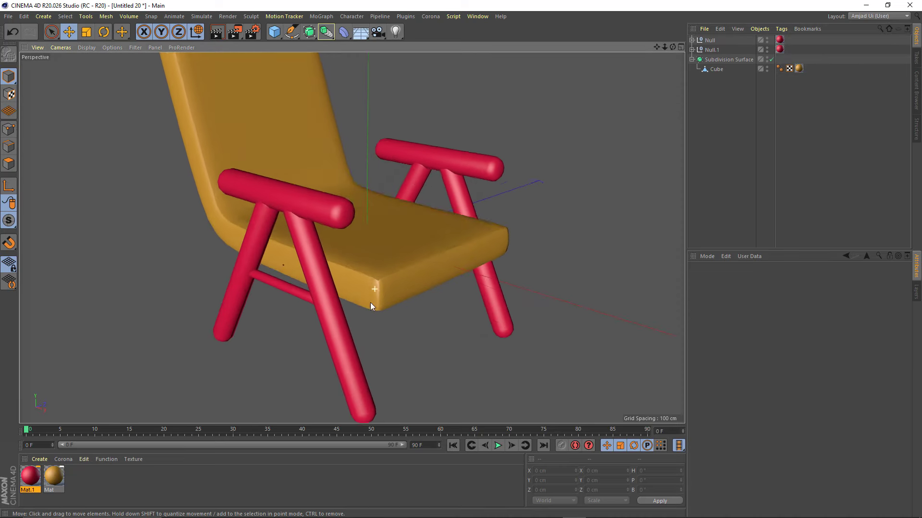
pyautogui.scroll(2, 371, 302)
pyautogui.click(779, 69)
pyautogui.write('80')
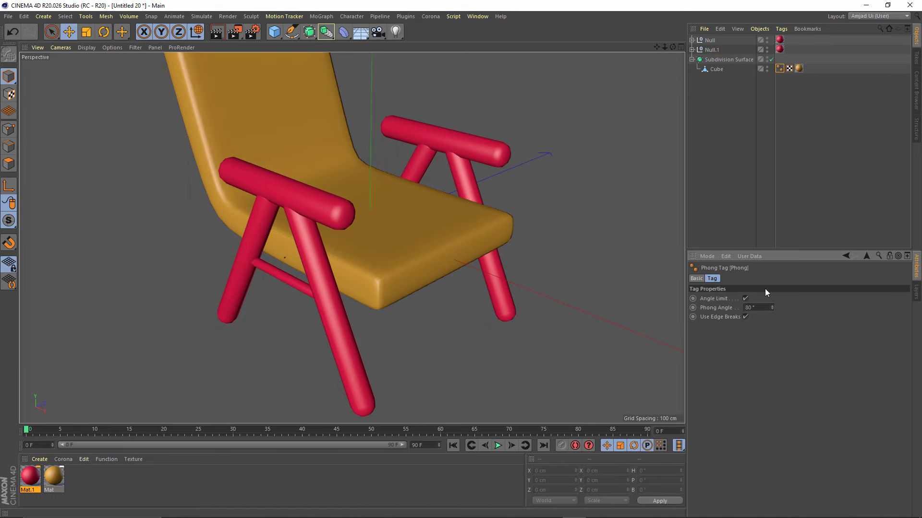
pyautogui.click(744, 192)
# Rotate the chair and orbit the view to preview the Corona render from back, side and top angles
pyautogui.moveTo(412, 223)
pyautogui.keyDown('alt'); pyautogui.mouseDown()
pyautogui.moveTo(171, 192)
pyautogui.moveTo(354, 187)
pyautogui.moveTo(563, 225)
pyautogui.moveTo(525, 239)
pyautogui.moveTo(379, 189)
pyautogui.moveTo(367, 250)
pyautogui.moveTo(384, 219)
pyautogui.moveTo(361, 234)
pyautogui.mouseUp(); pyautogui.keyUp('alt')
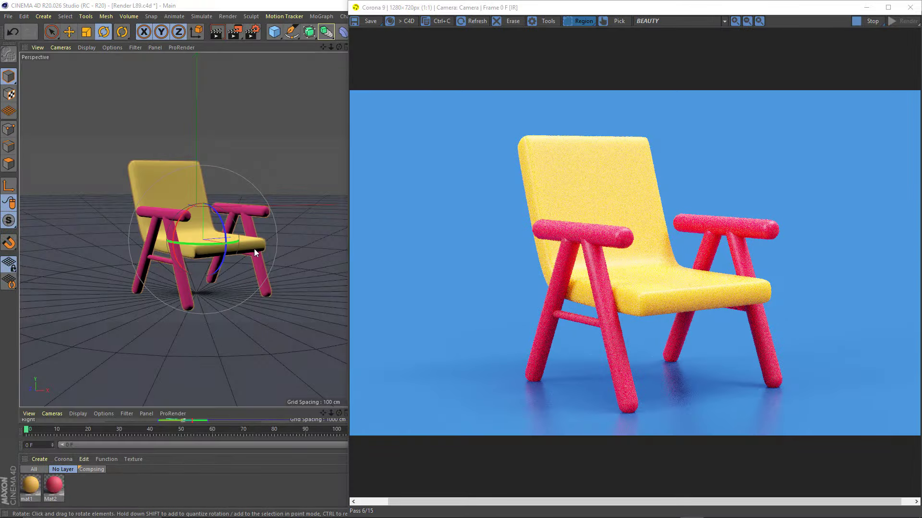
pyautogui.moveTo(222, 251); pyautogui.dragTo(130, 228)
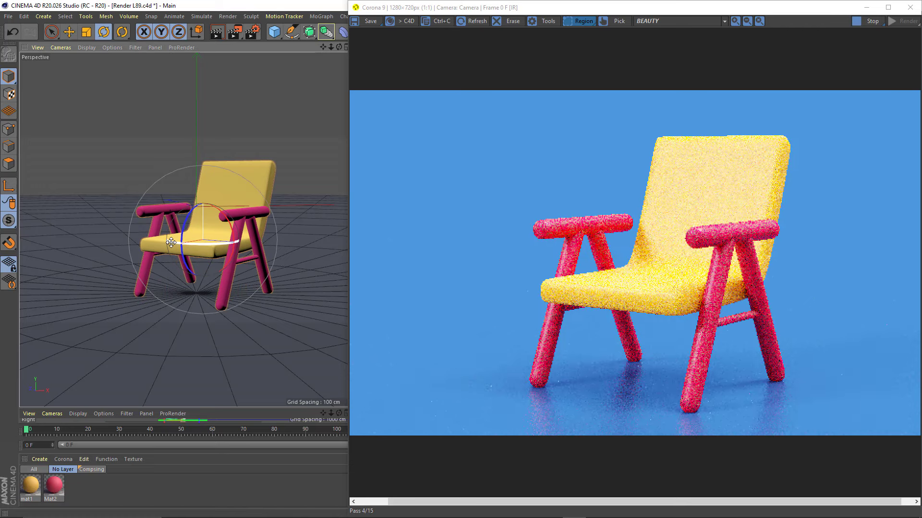
pyautogui.moveTo(224, 244); pyautogui.dragTo(110, 221)
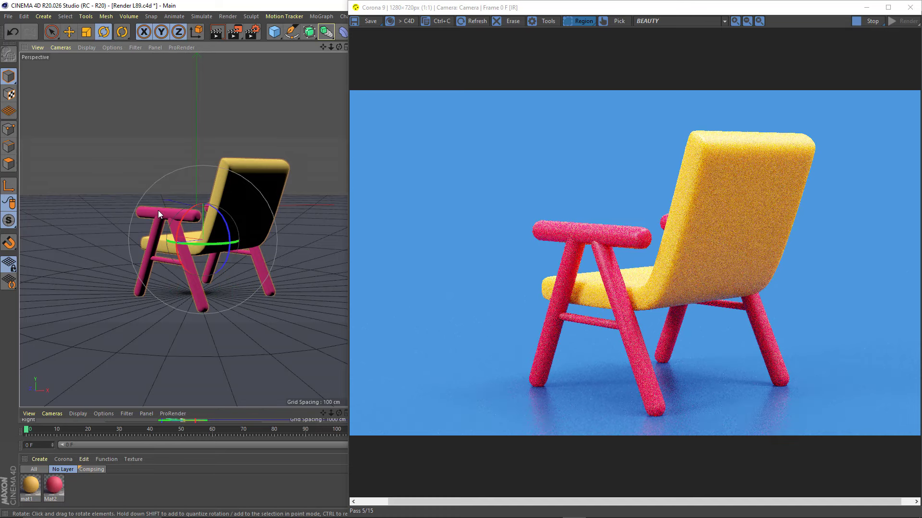
pyautogui.moveTo(219, 241); pyautogui.dragTo(169, 237)
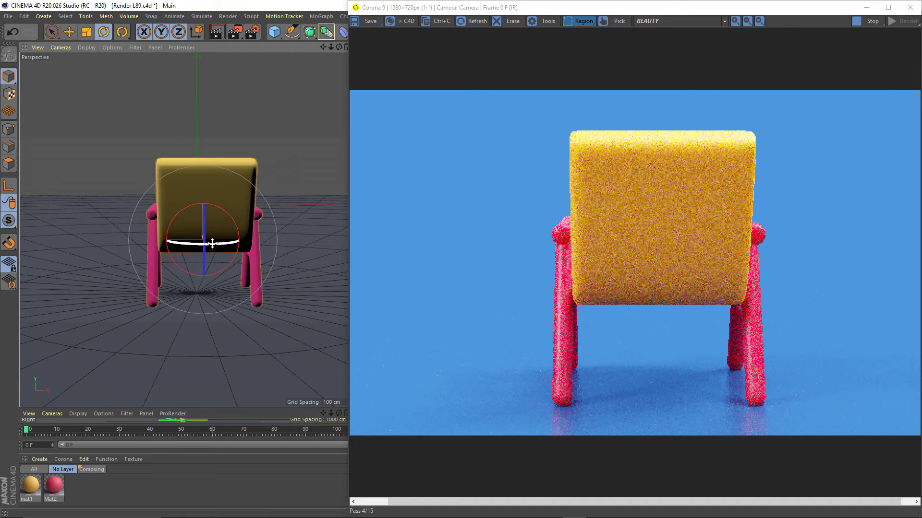
pyautogui.moveTo(212, 244); pyautogui.dragTo(67, 222)
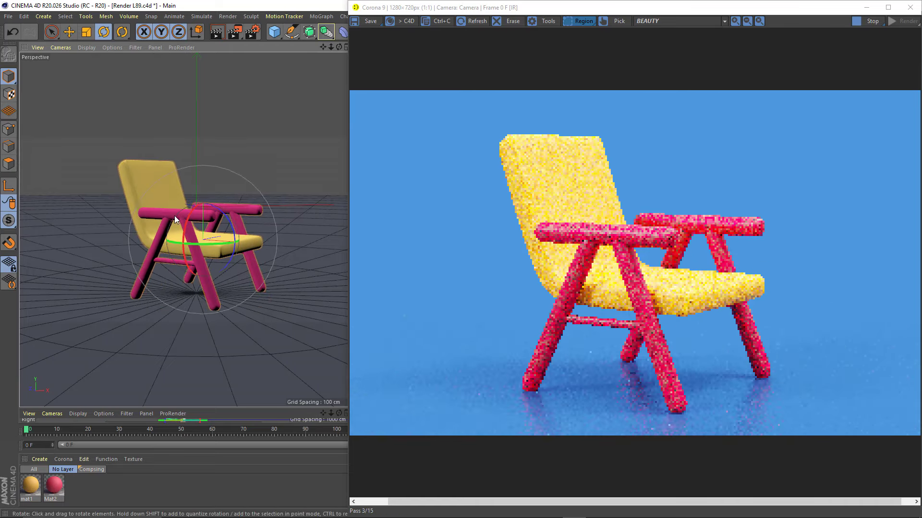
pyautogui.keyDown('alt'); pyautogui.moveTo(174, 216); pyautogui.dragTo(191, 237); pyautogui.keyUp('alt')
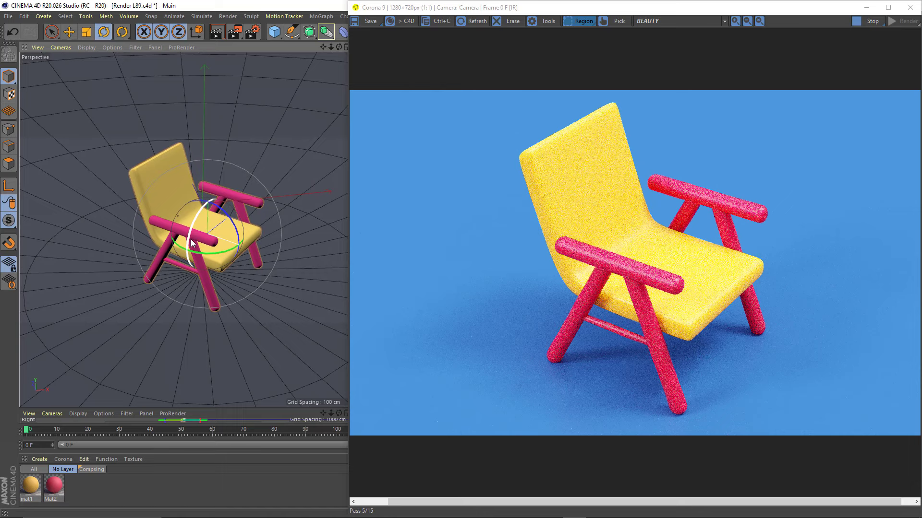
pyautogui.moveTo(191, 243)
pyautogui.keyDown('alt'); pyautogui.mouseDown()
pyautogui.moveTo(180, 222)
pyautogui.moveTo(197, 213)
pyautogui.mouseUp(); pyautogui.keyUp('alt')
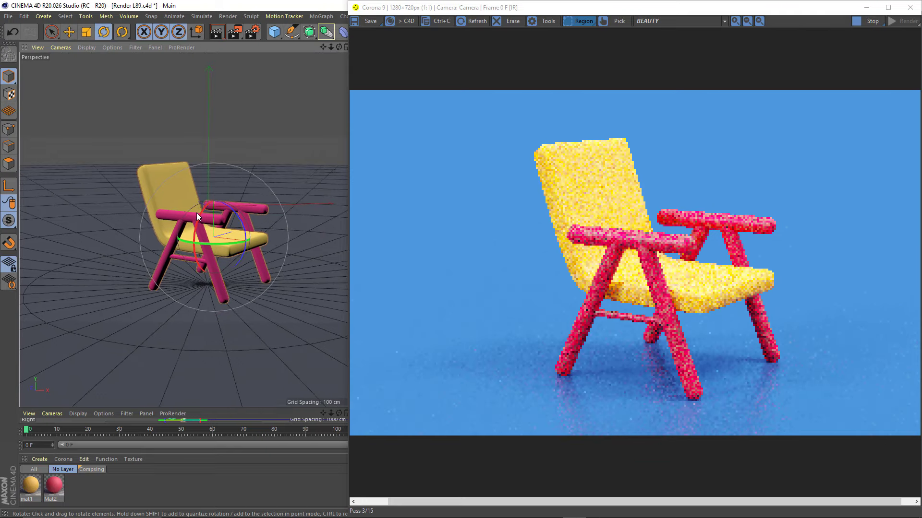